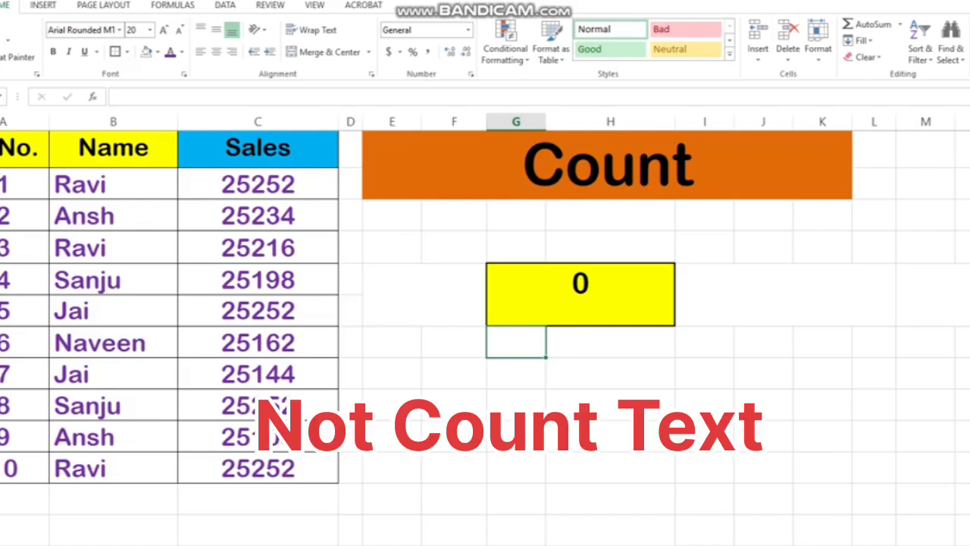
Inspect the COUNT formula in the yellow result cell and its referenced Name range
left_click(598, 287)
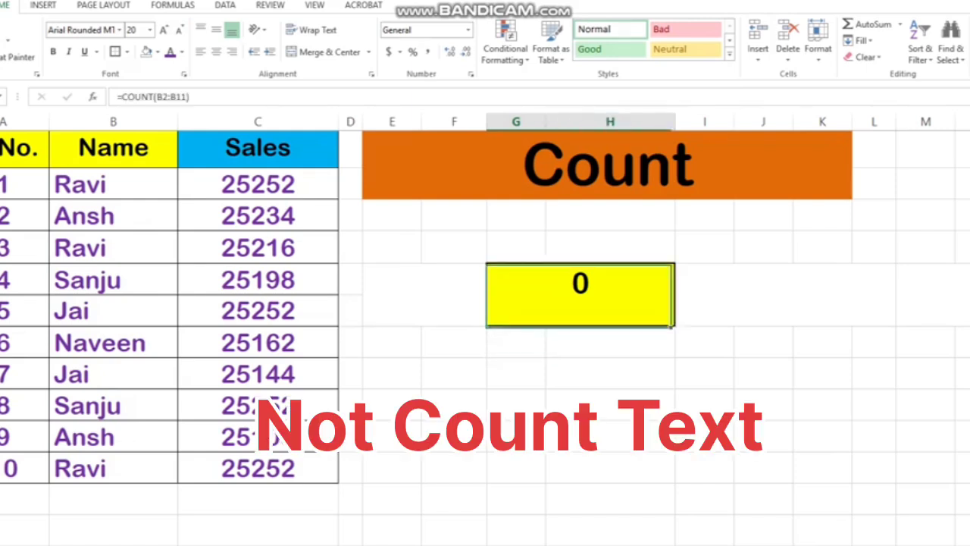
double_click(597, 285)
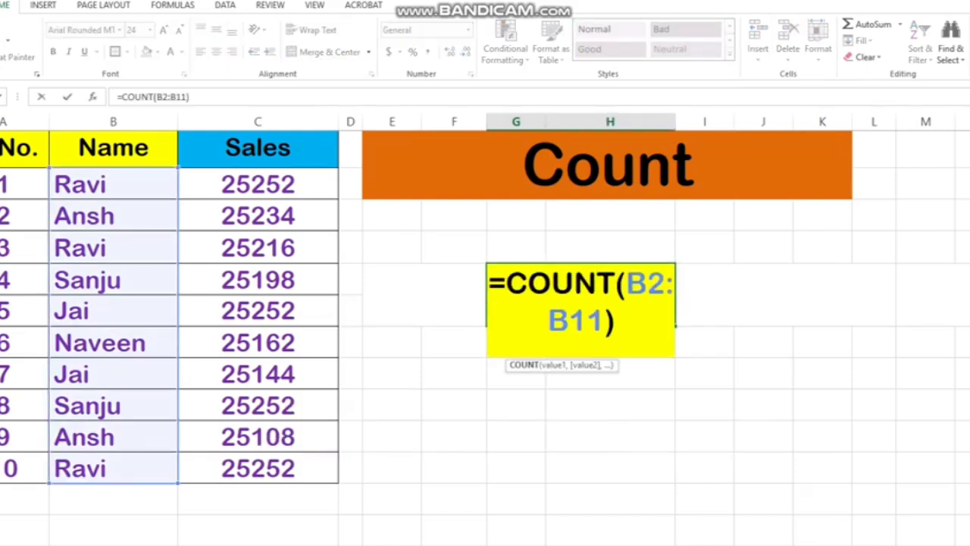
key("Return")
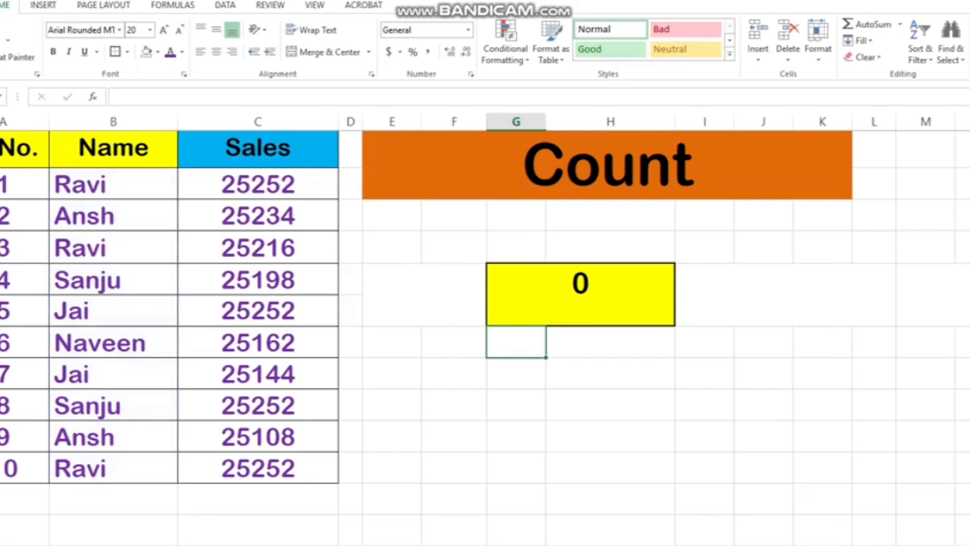
Enter =COUNT(C2:C11) in the yellow result cell to count the numeric entries in the Sales column
left_click(581, 294)
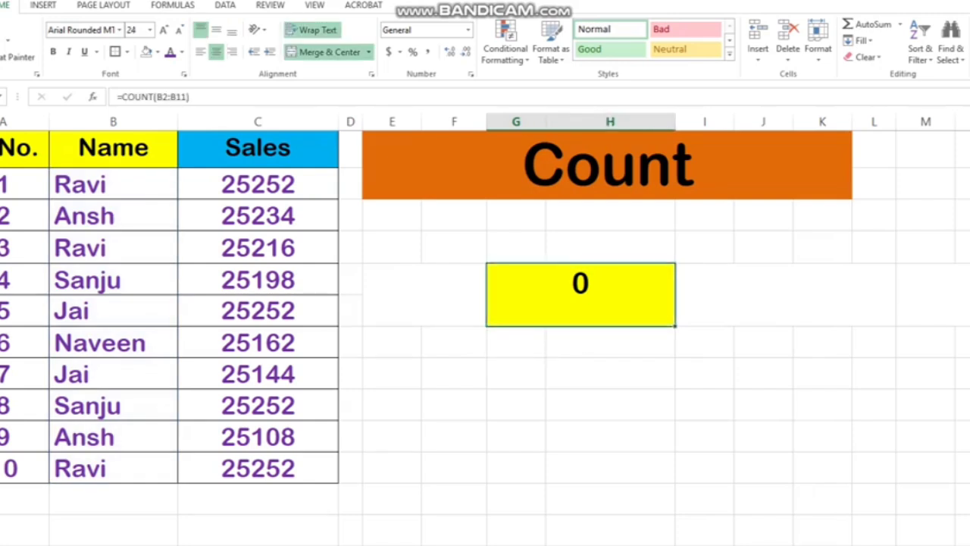
type("=")
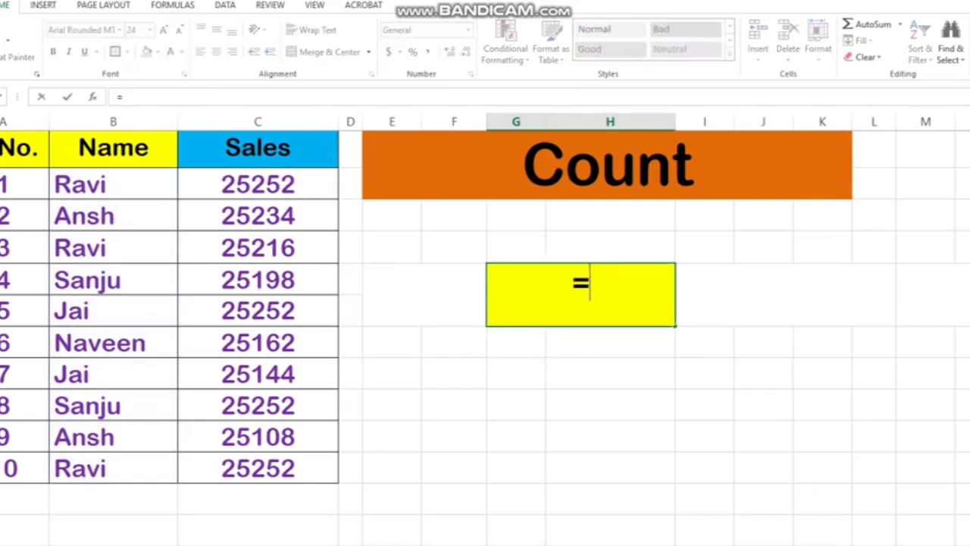
type("c")
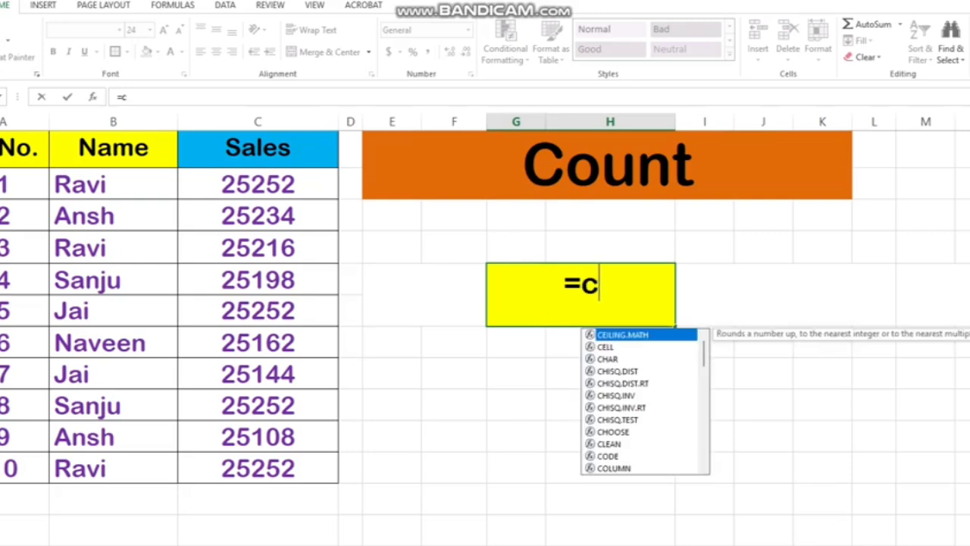
type("ount")
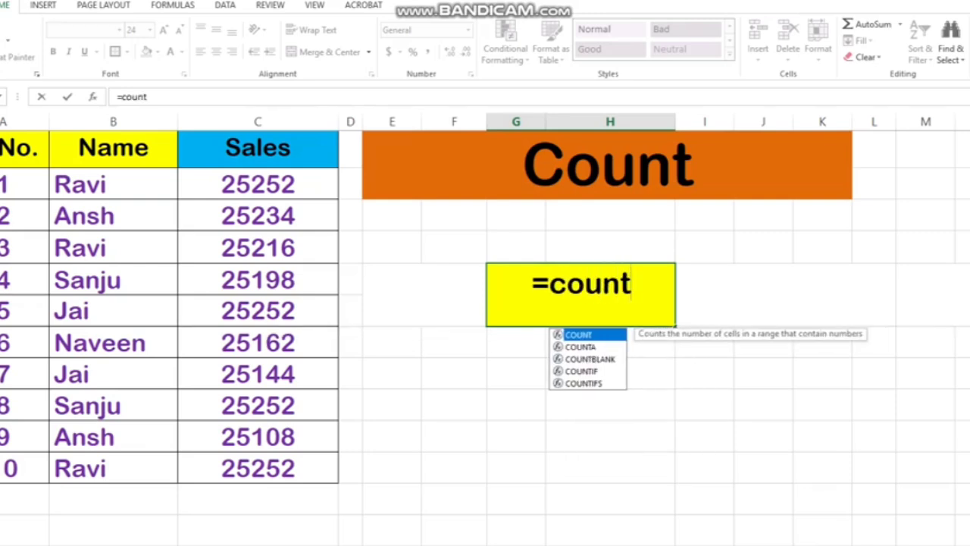
type("(")
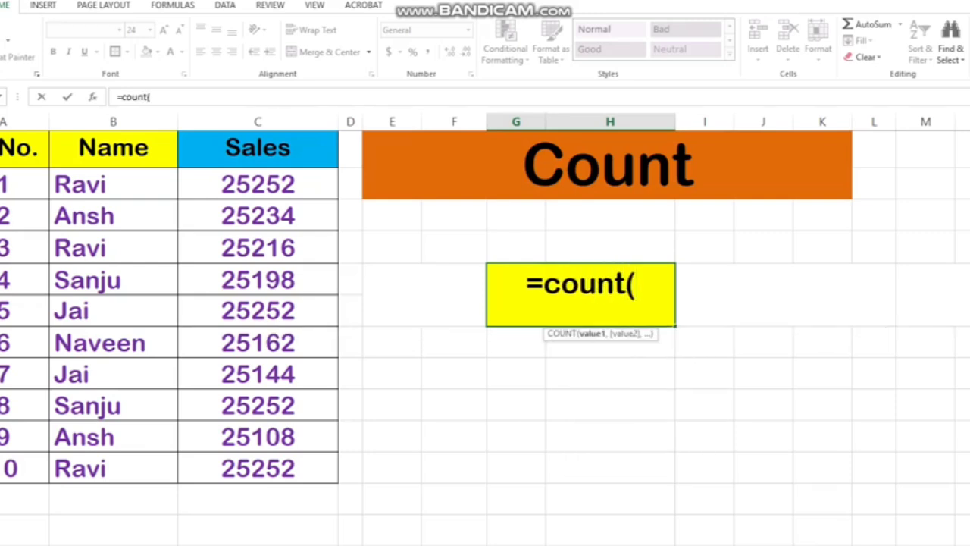
left_click_drag(258, 185, 257, 467)
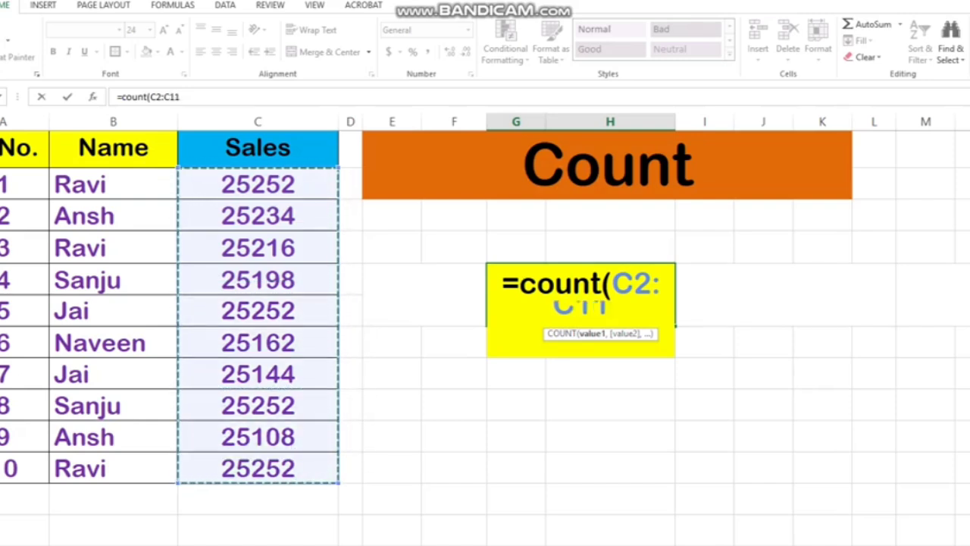
type(")")
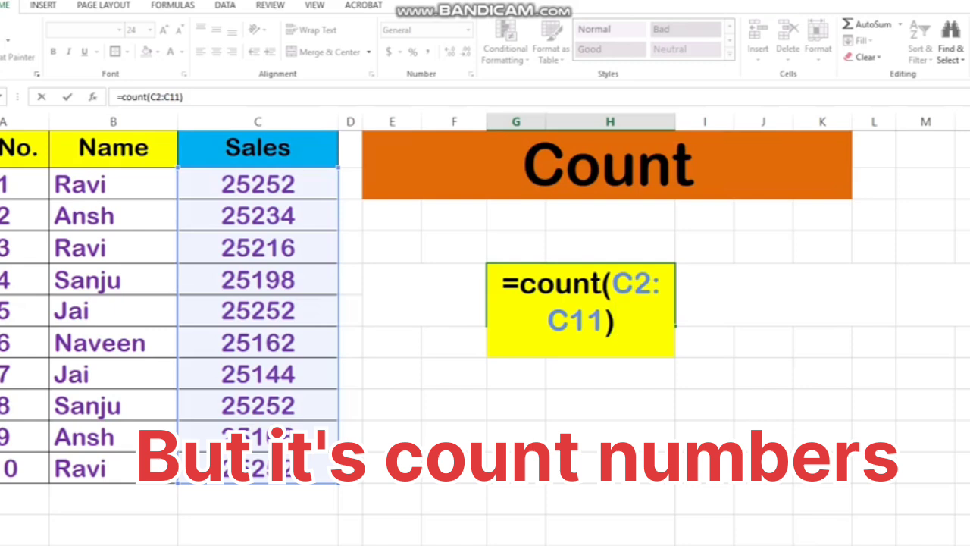
key("Return")
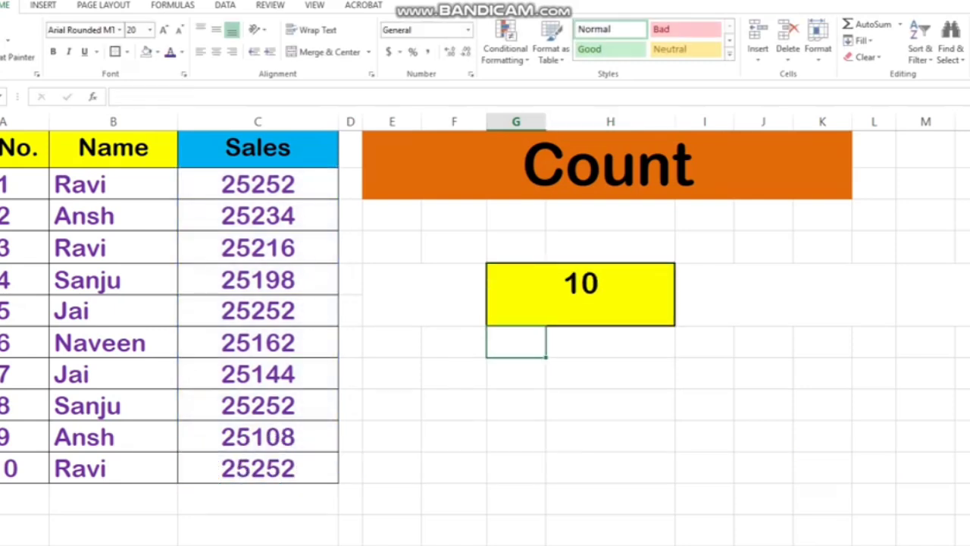
Review the yellow result cell's COUNT formula and its referenced Sales range, leaving it as is
left_click(580, 294)
double_click(587, 311)
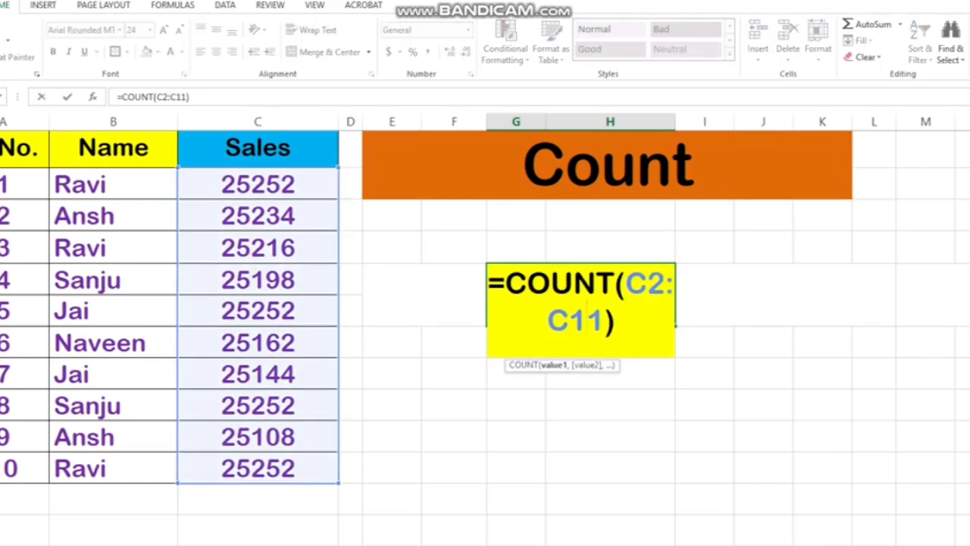
key("Return")
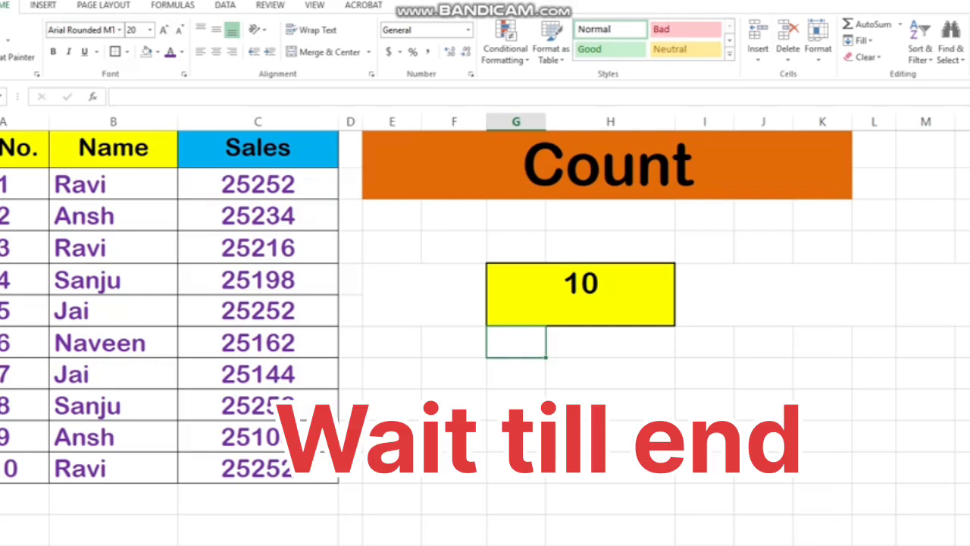
Clear the Sales values of records 4, 6, 7, 8, 9 and 1 to test how the count responds
left_click(258, 280)
key("Delete")
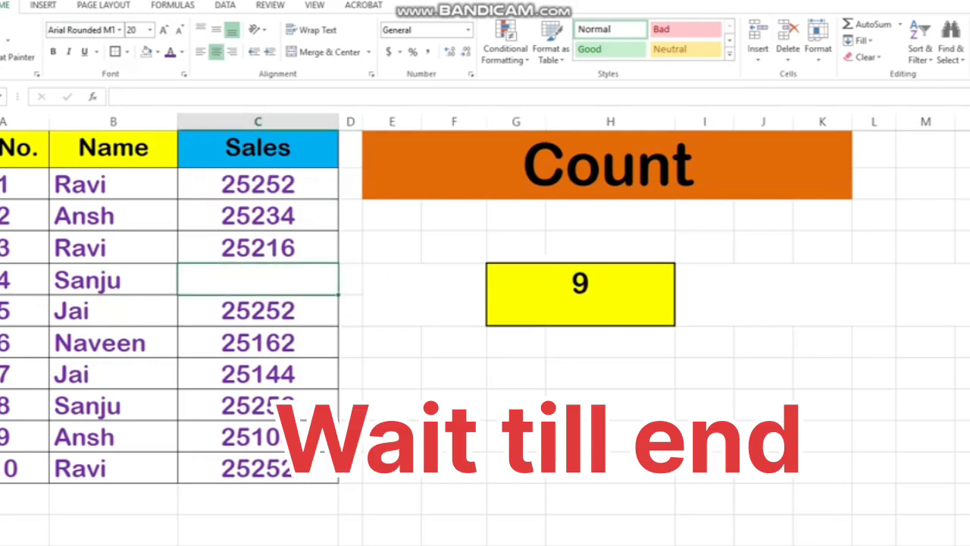
left_click(258, 343)
key("Delete")
left_click(257, 375)
key("Delete")
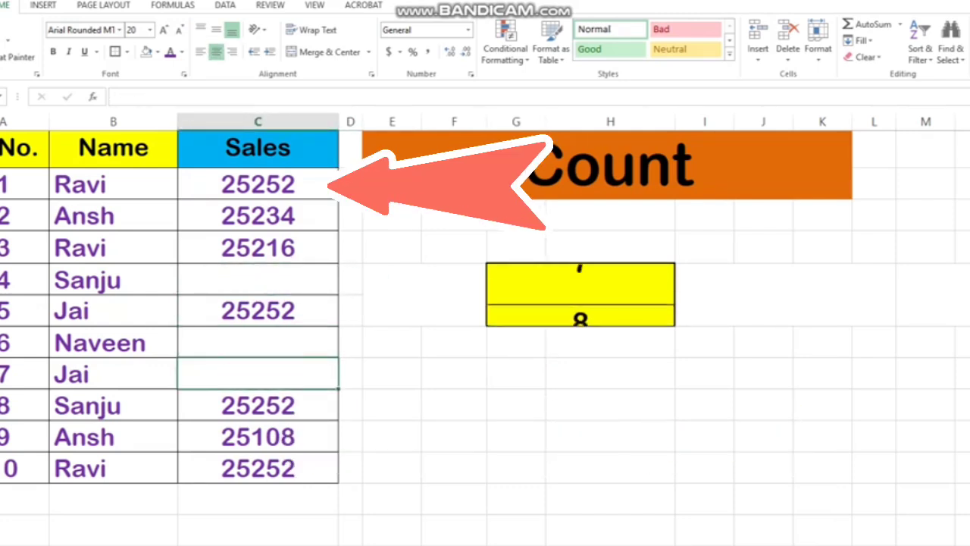
left_click(257, 405)
key("Delete")
left_click(258, 437)
key("Delete")
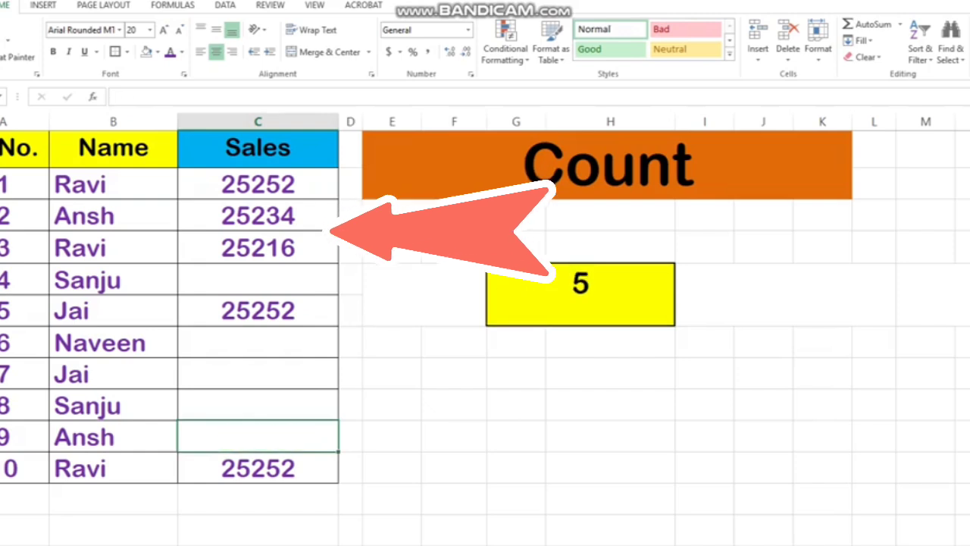
left_click(258, 184)
key("Delete")
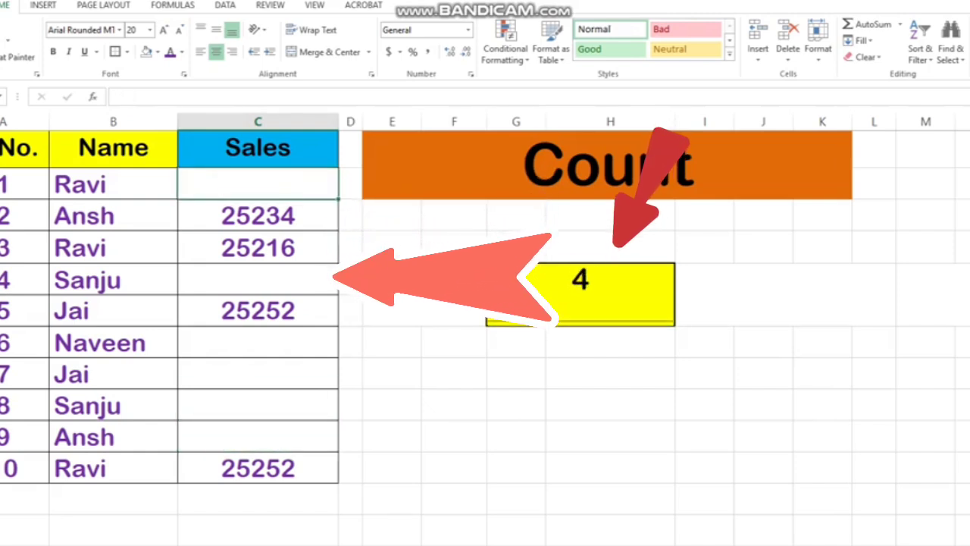
Undo all six deletions in the Sales column and select an empty cell outside the table
key("ctrl+z")
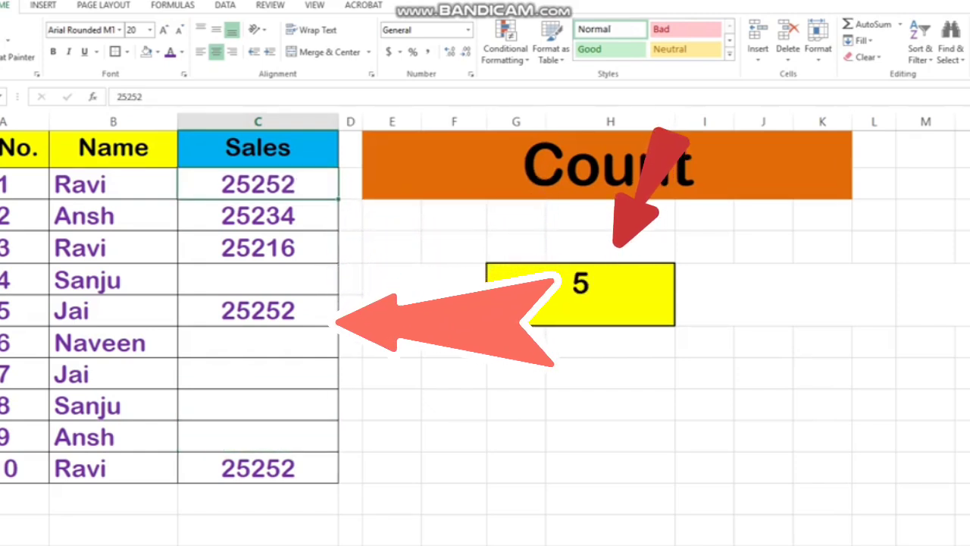
key("ctrl+z")
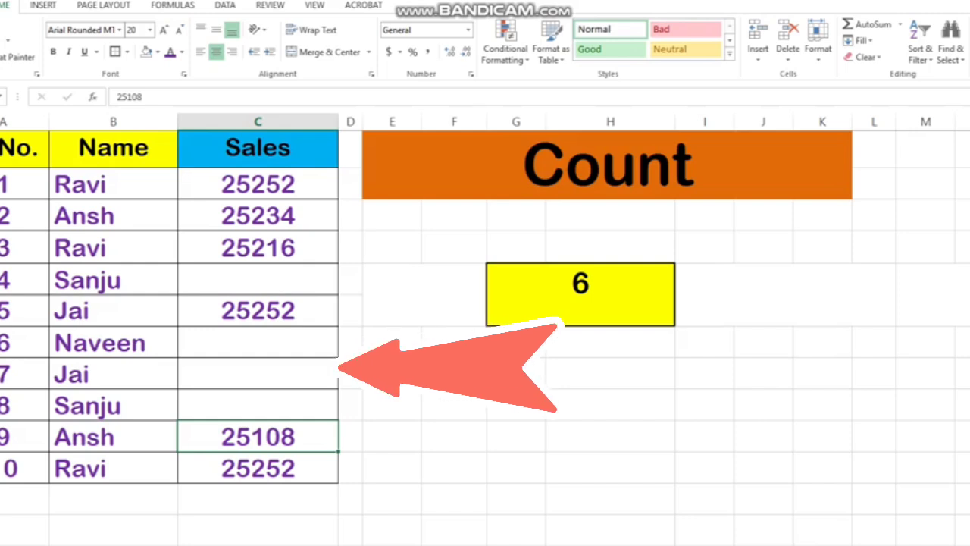
key("ctrl+z")
key("ctrl+z")
key("ctrl+z")
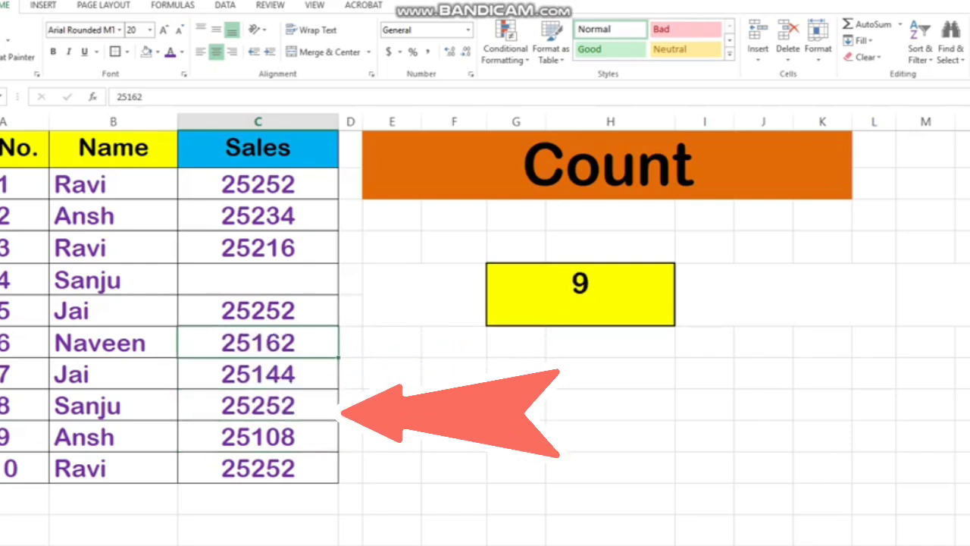
key("ctrl+z")
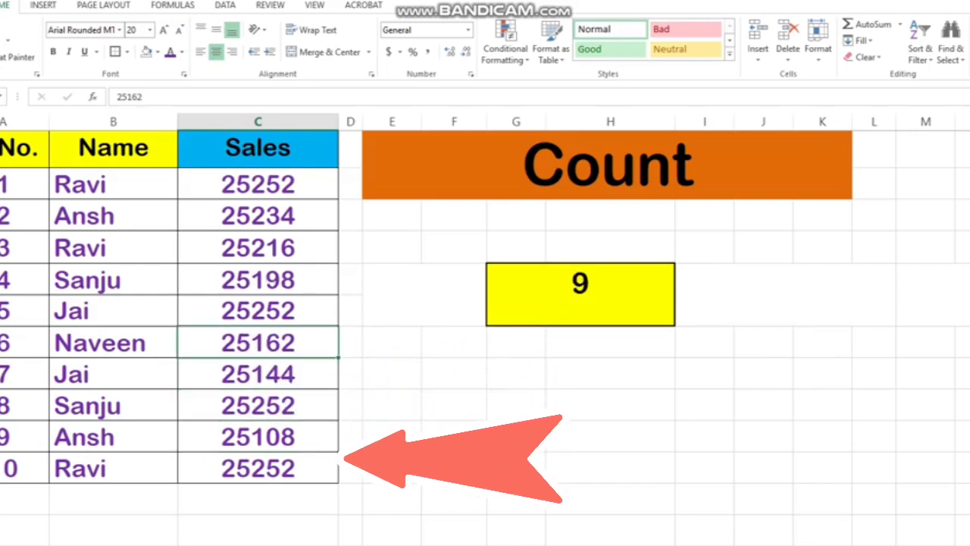
left_click(763, 404)
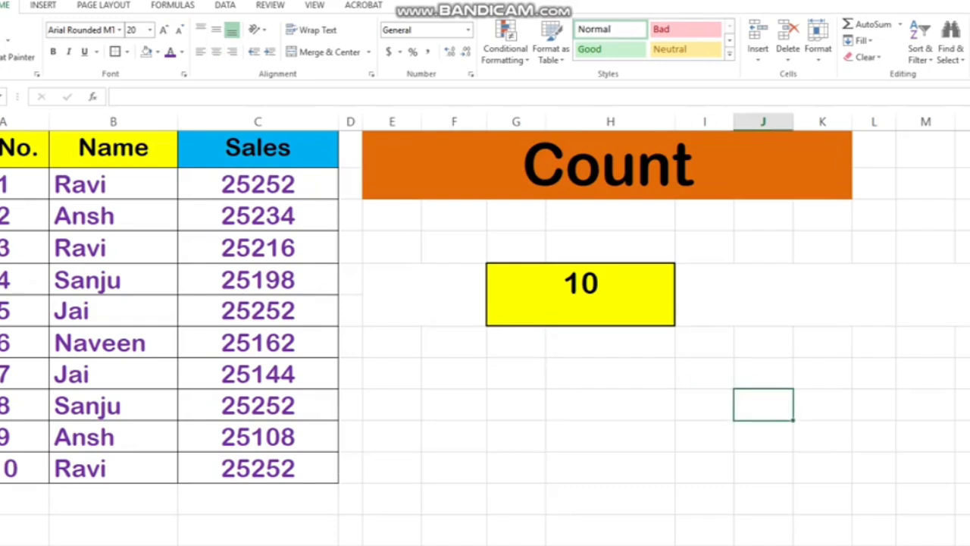
Change the orange heading's text to CountA
left_click(608, 166)
key("F2")
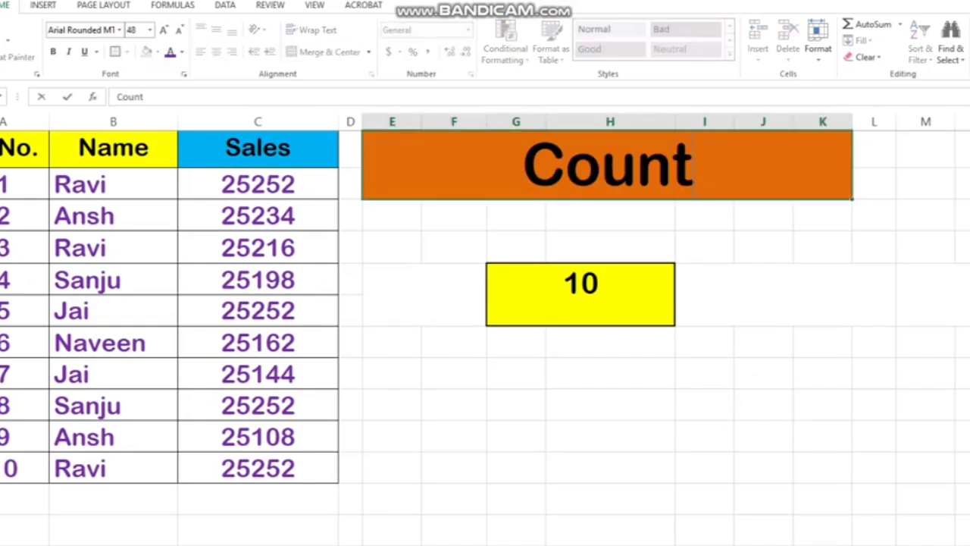
type("A")
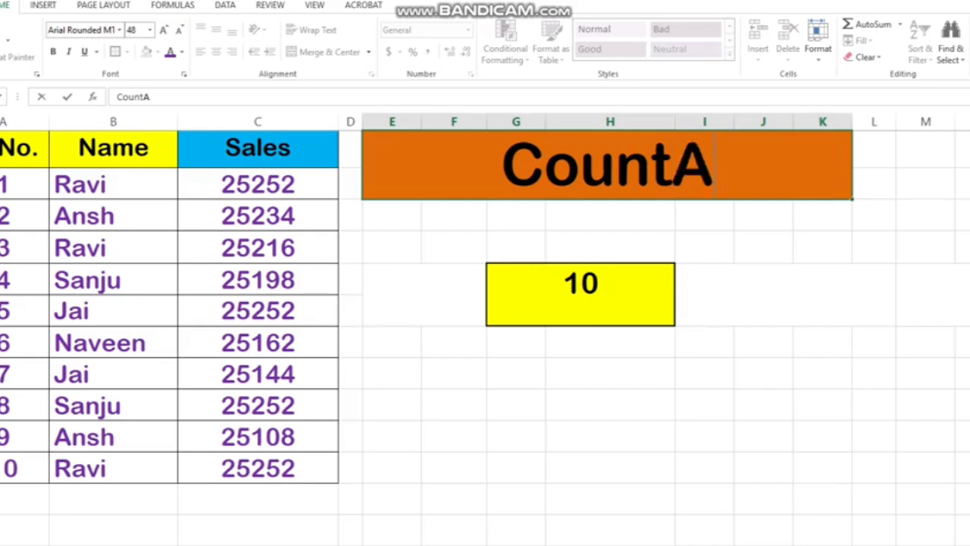
left_click_drag(763, 437, 763, 409)
Replace the yellow result cell's formula with =COUNTA(B2:B11) to count the non-empty cells in the Name column
left_click(581, 296)
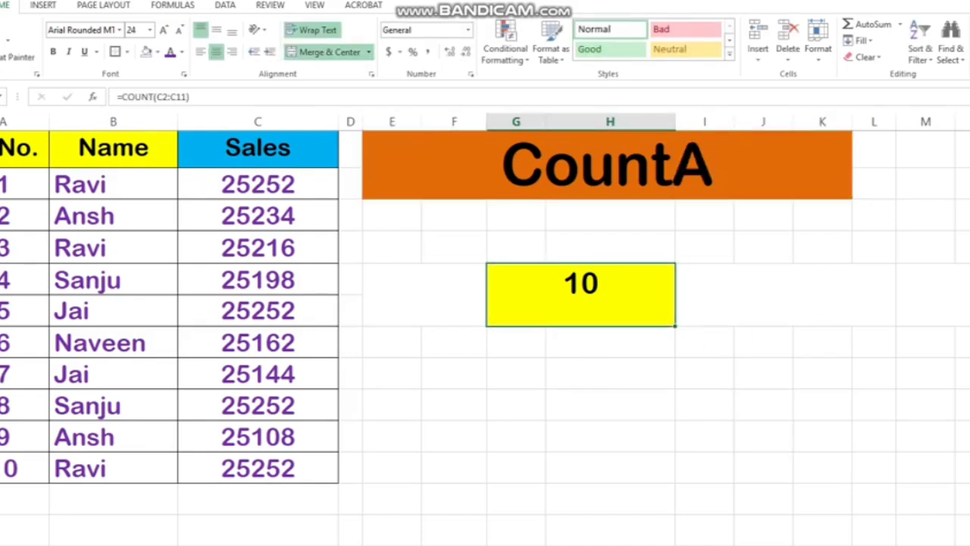
type("=")
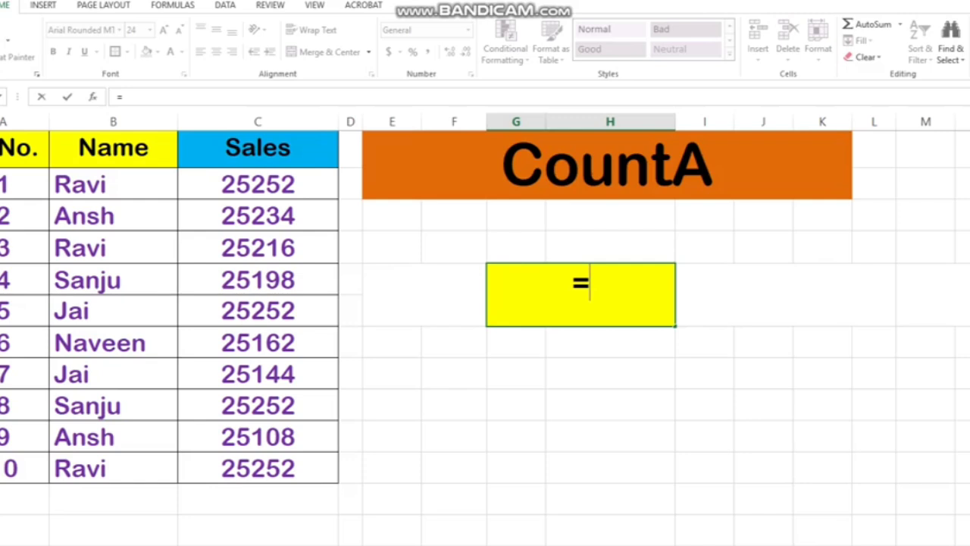
type("Count")
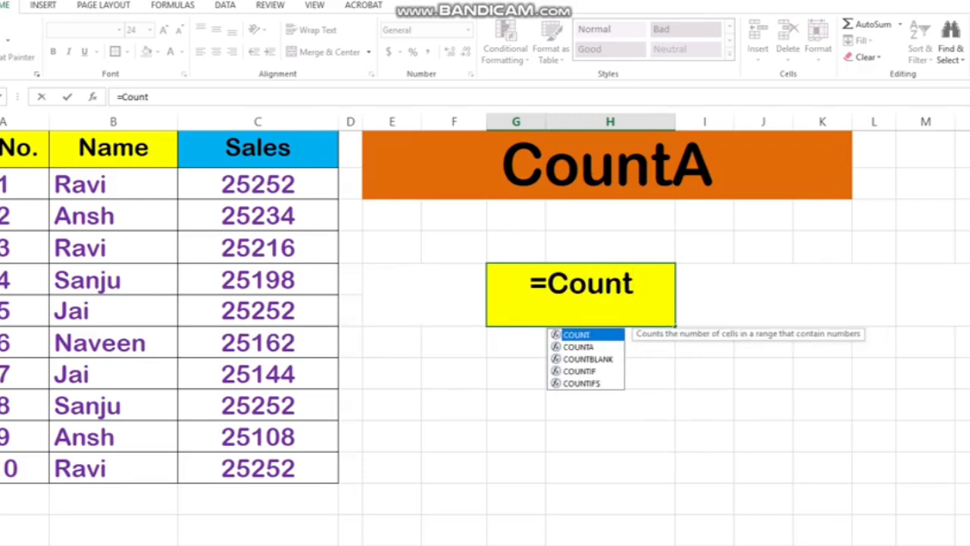
type("A")
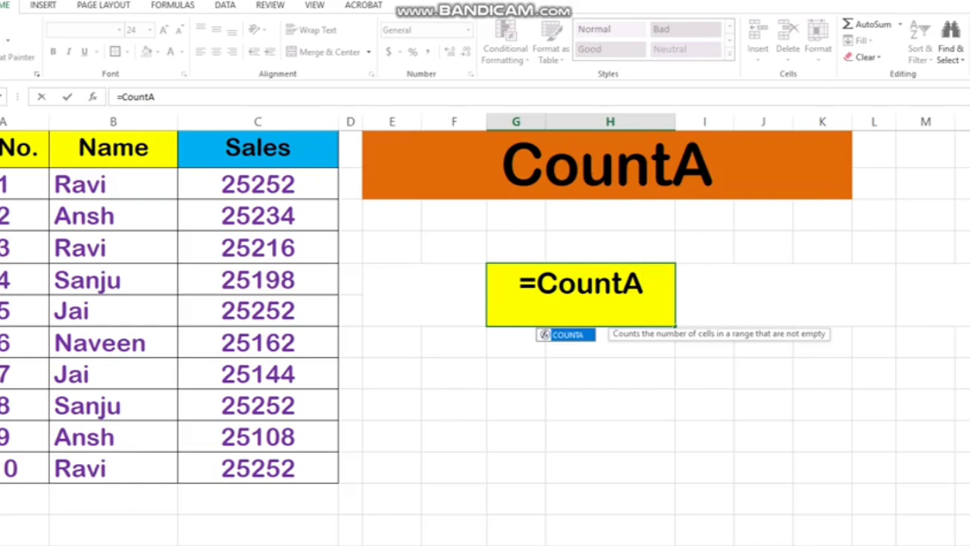
type("(")
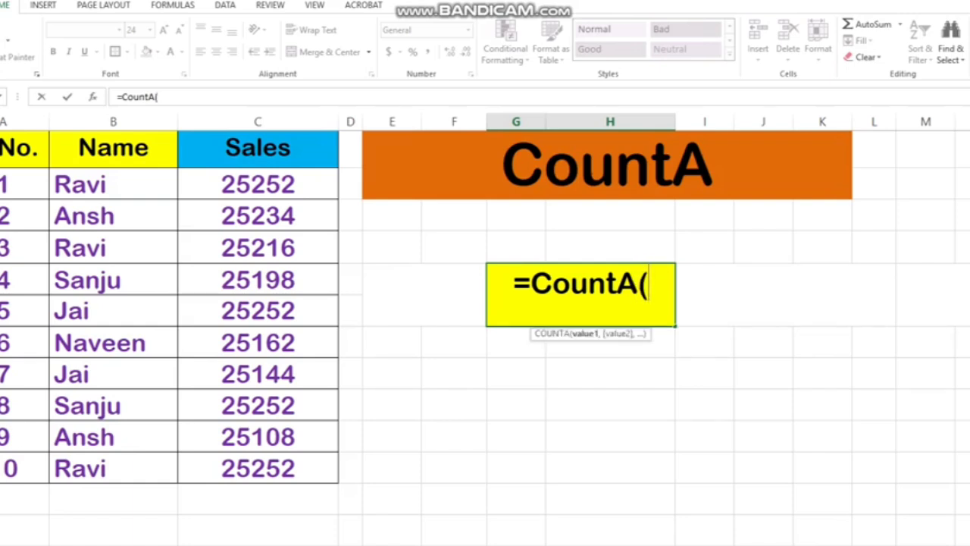
left_click(113, 184)
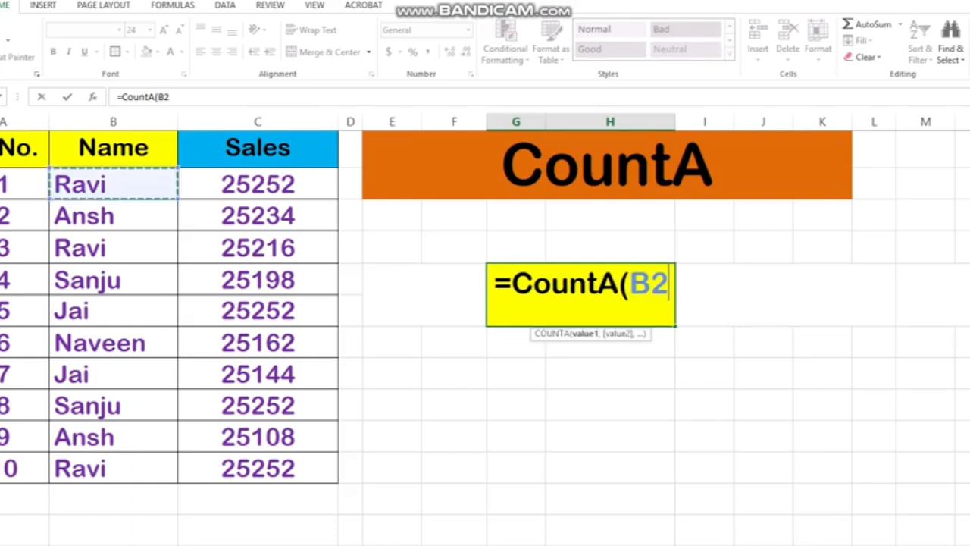
left_click_drag(113, 184, 113, 467)
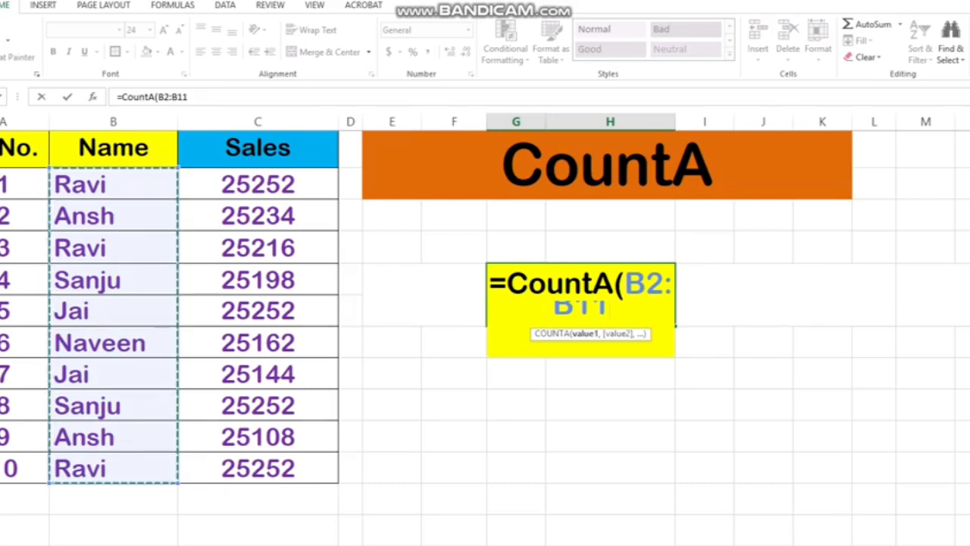
type(")")
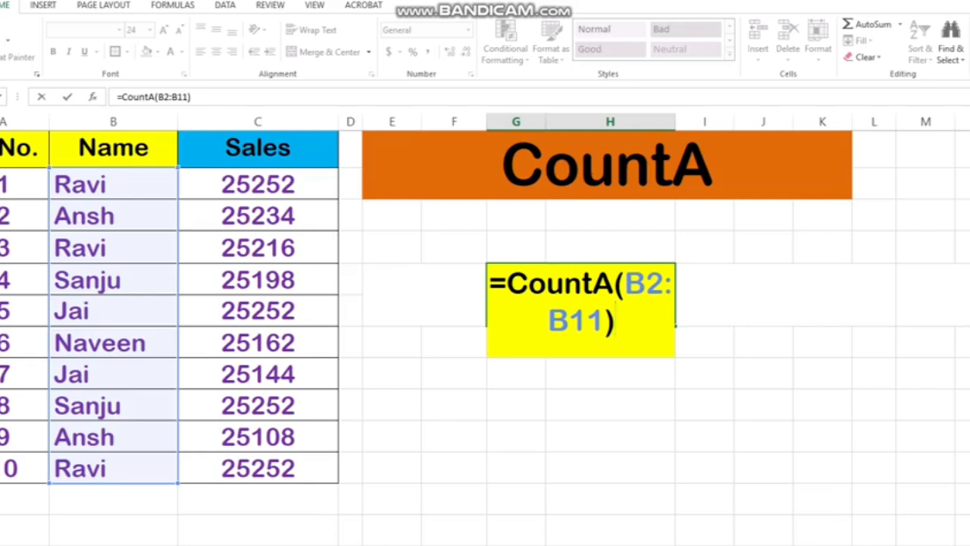
key("Return")
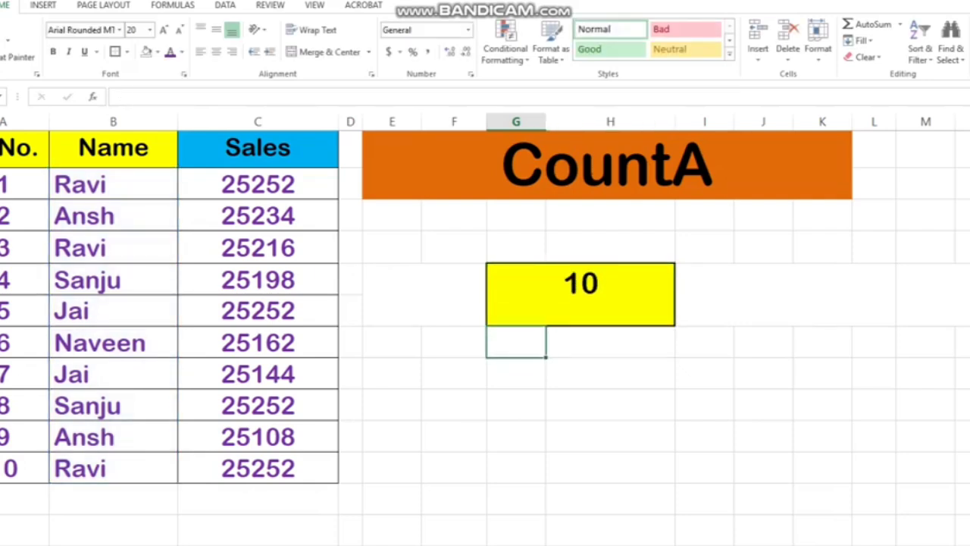
Inspect the COUNTA formula and its referenced range in the yellow result cell without changing it
left_click(580, 295)
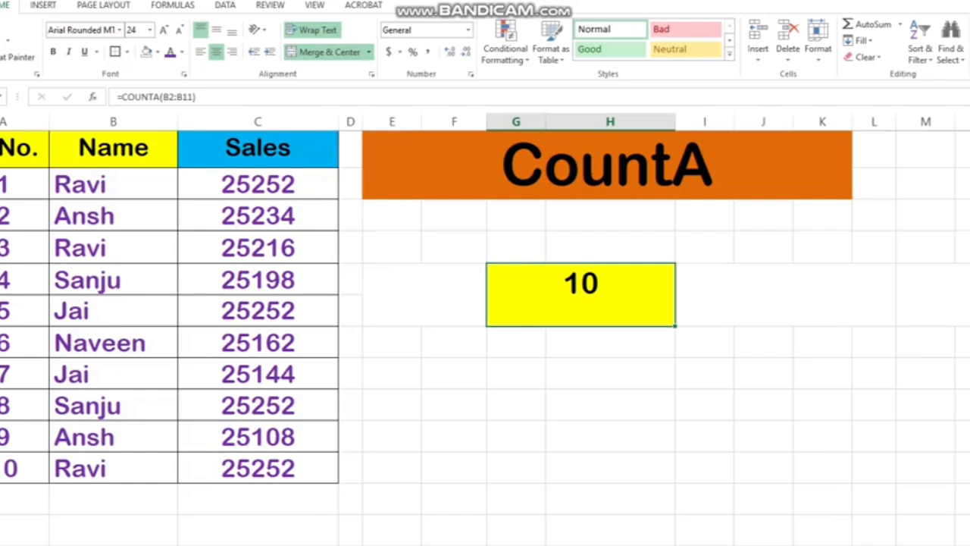
double_click(610, 284)
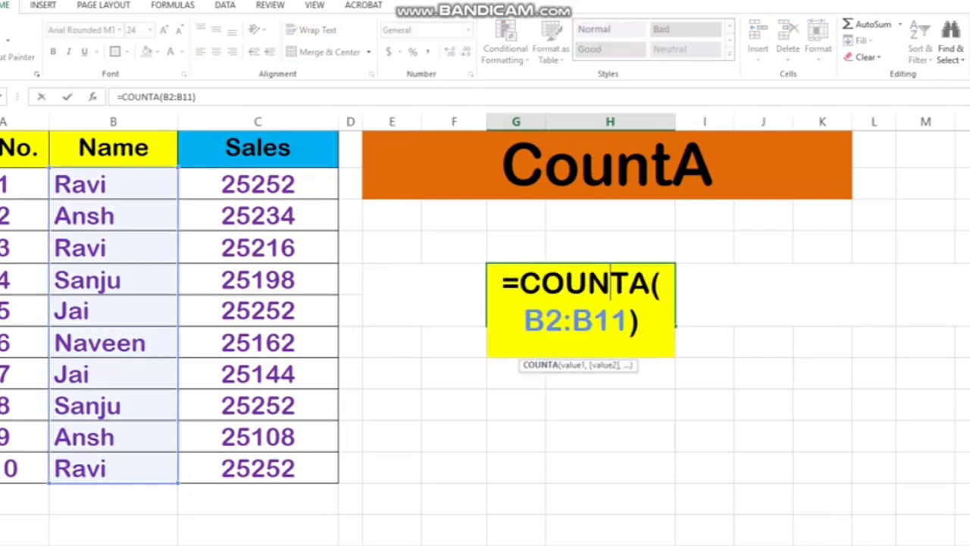
key("Return")
Replace record 5's Name entry with a blank space, and delete that space to leave the cell truly empty
left_click(114, 311)
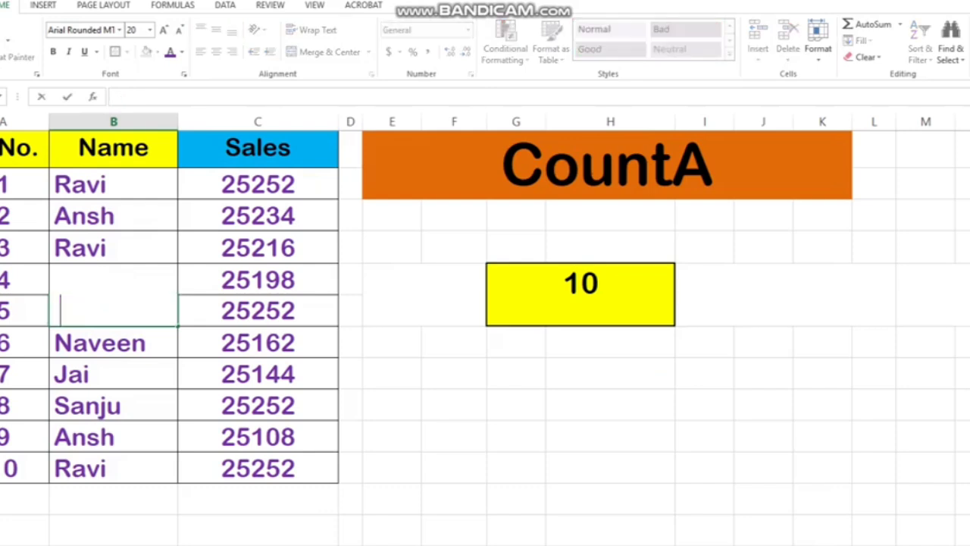
left_click(391, 437)
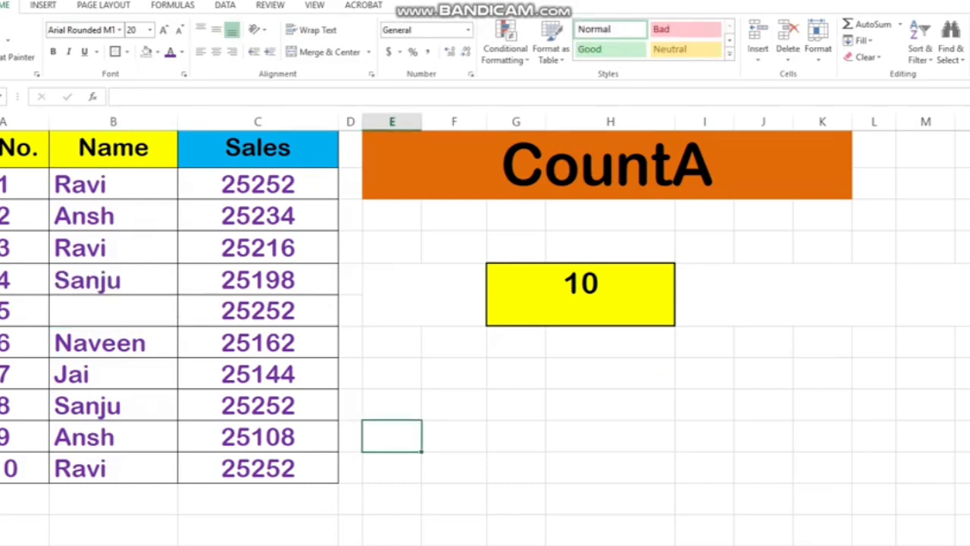
double_click(113, 311)
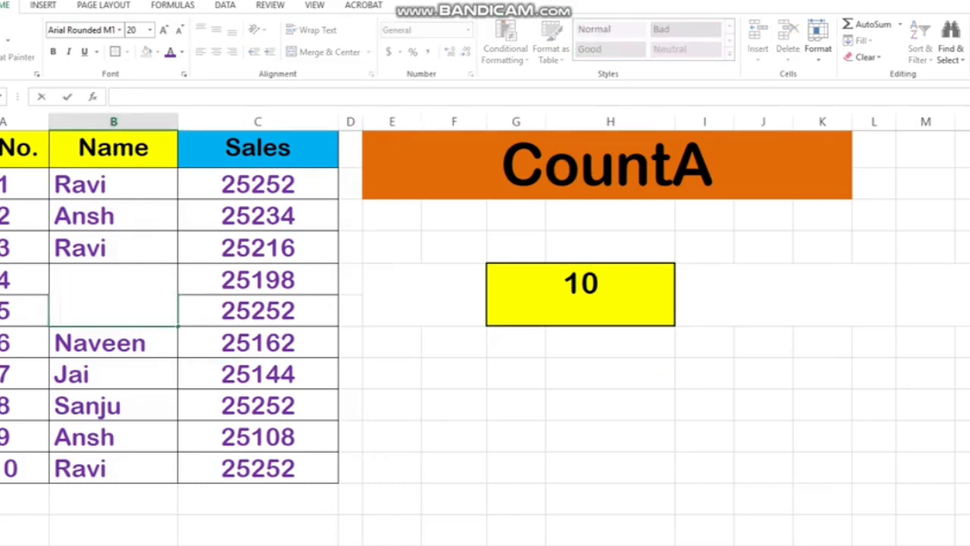
key("BackSpace")
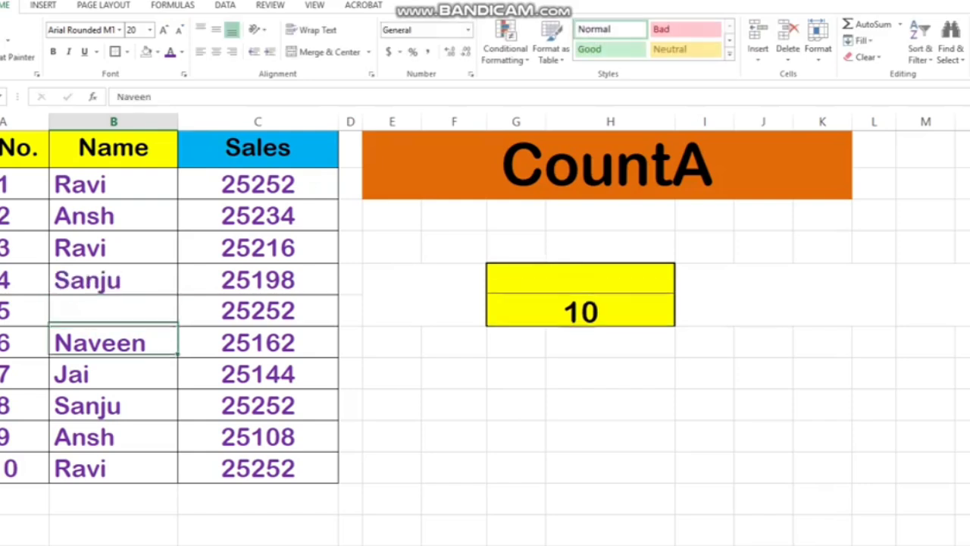
key("Return")
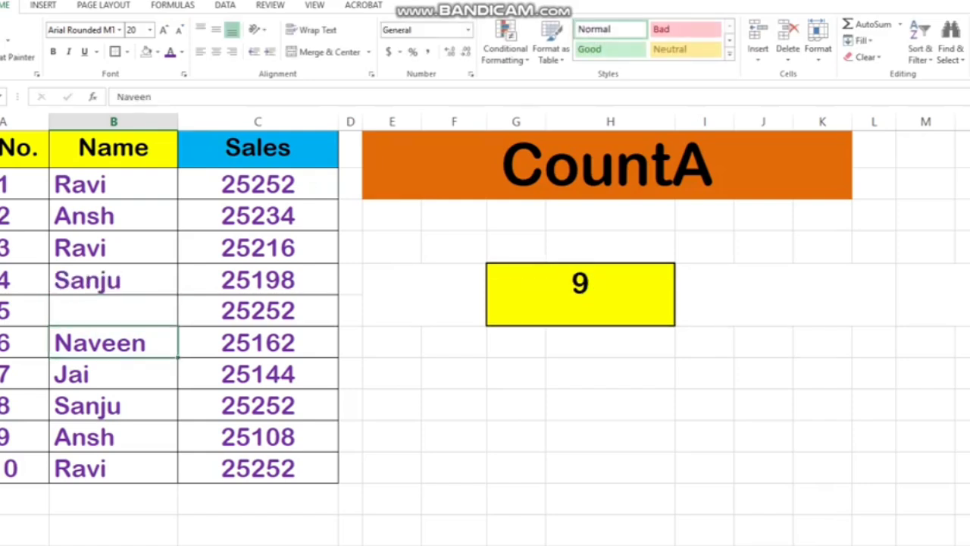
Clear the Name cells of records 7 and 8 to test how the COUNTA result responds
left_click(114, 374)
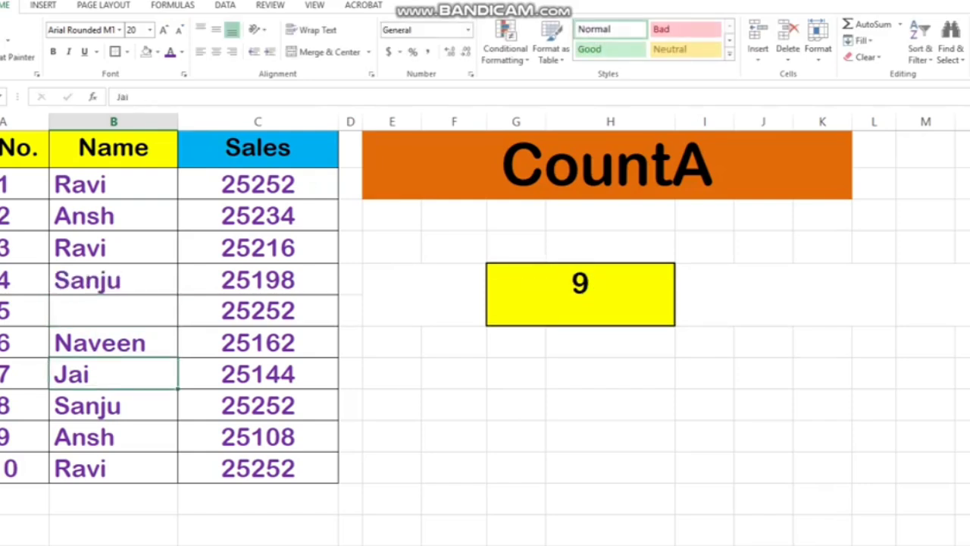
key("Delete")
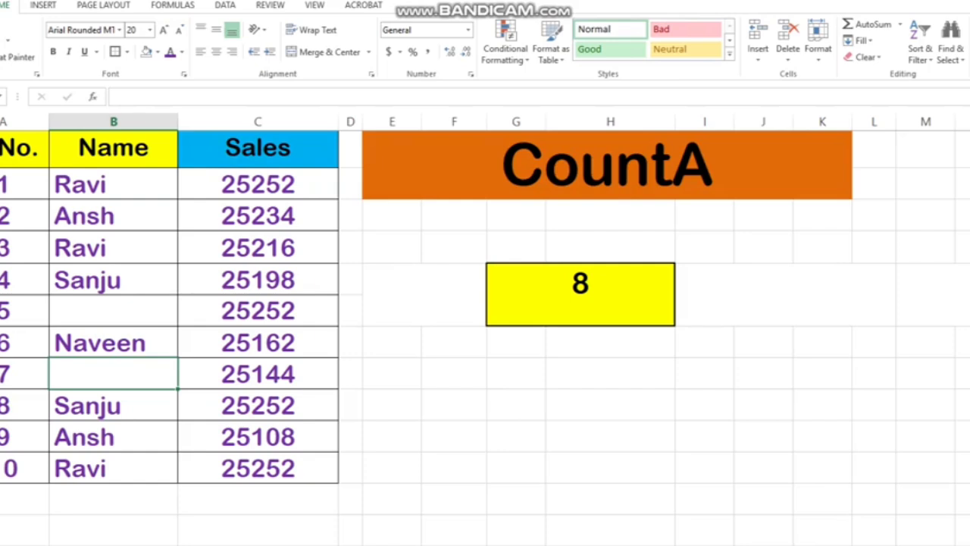
left_click(114, 406)
key("Delete")
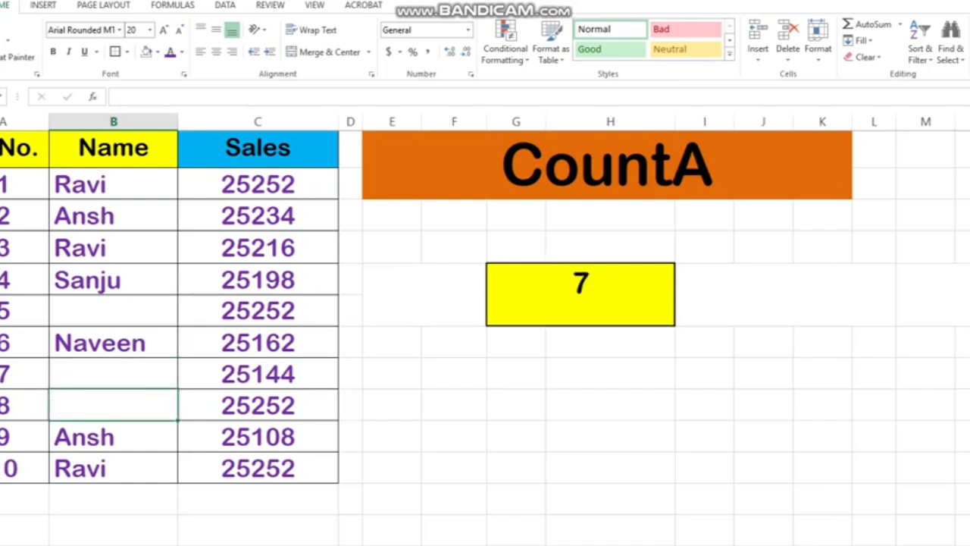
Undo all the changes to the Name entries of records 8, 7 and 5
key("ctrl+z")
key("ctrl+z")
key("ctrl+z")
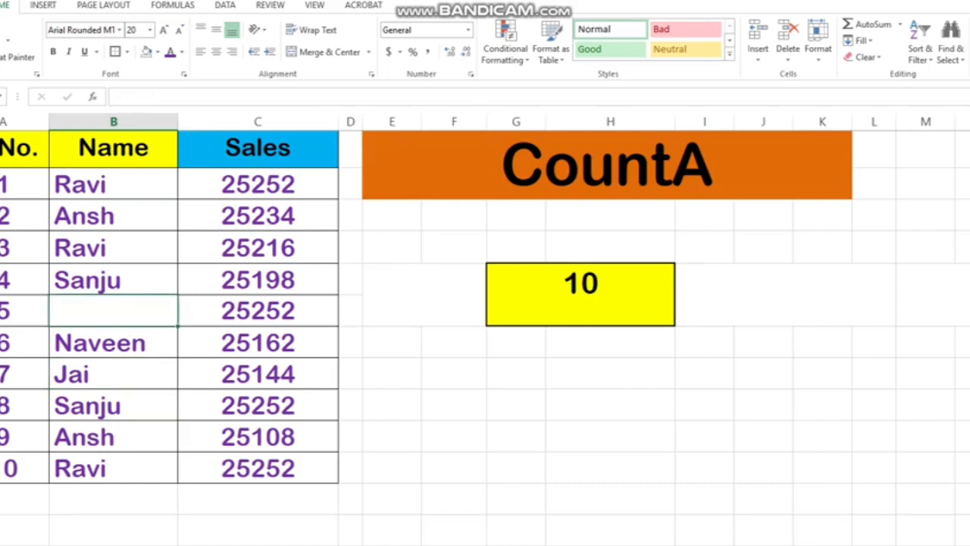
key("ctrl+z")
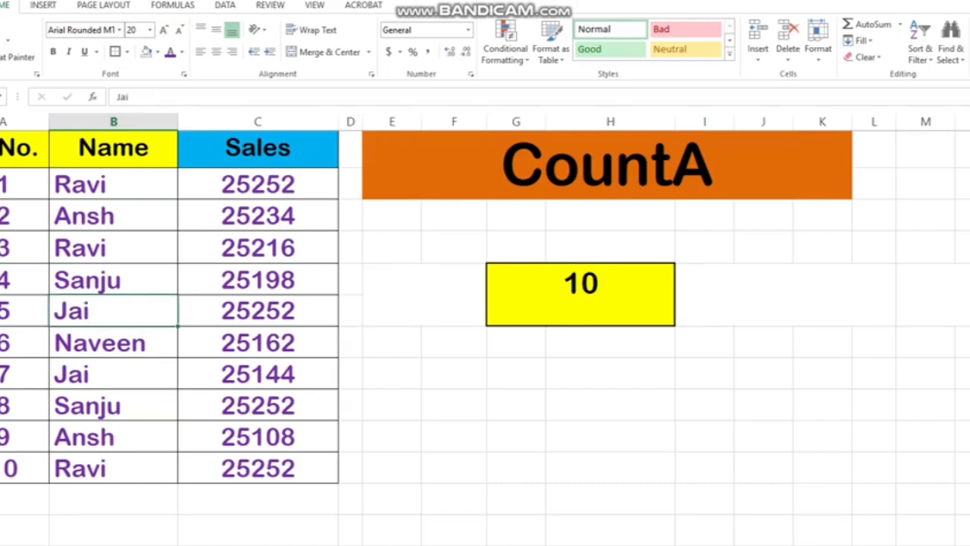
Replace the yellow result cell's formula with =CountA(C2:C11) to count the non-empty cells in the Sales column
left_click(610, 467)
left_click(581, 295)
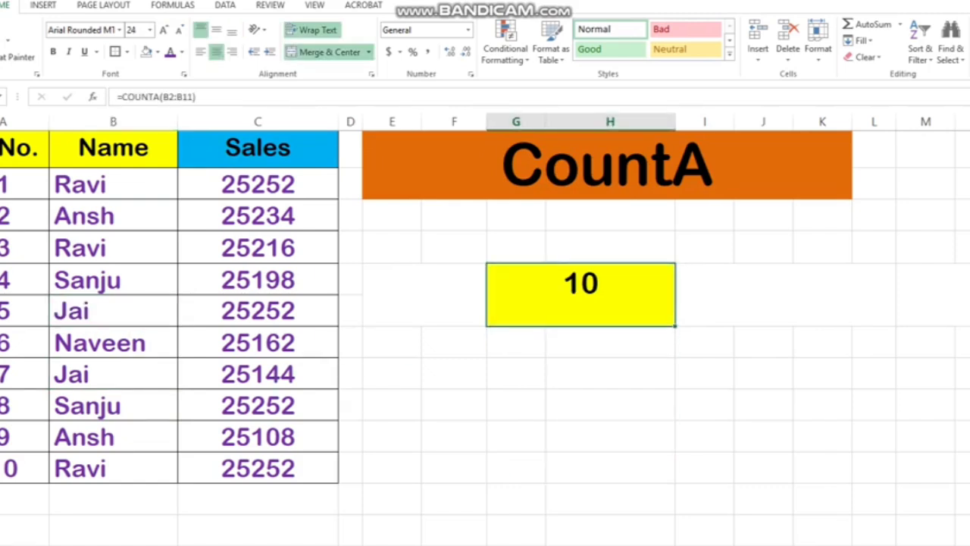
type("=")
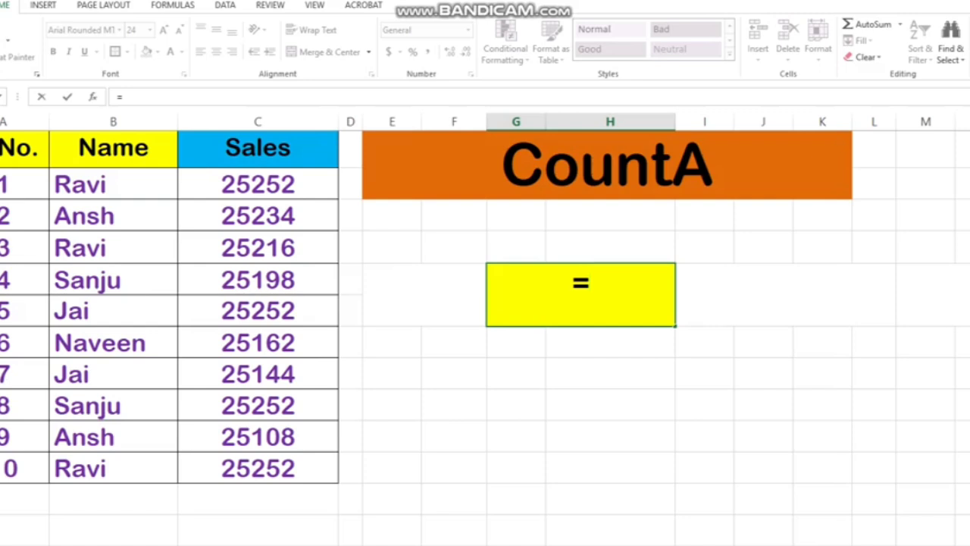
type("C")
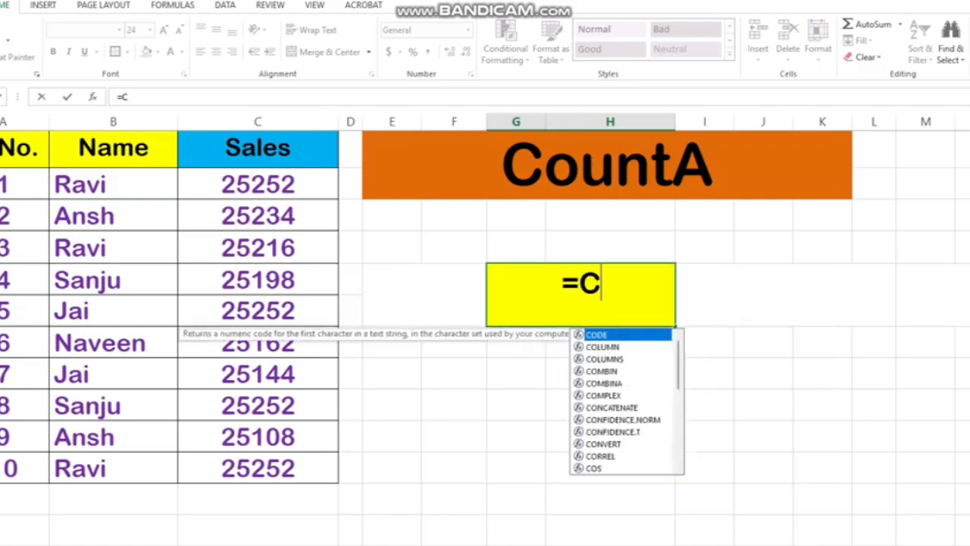
type("ountA(")
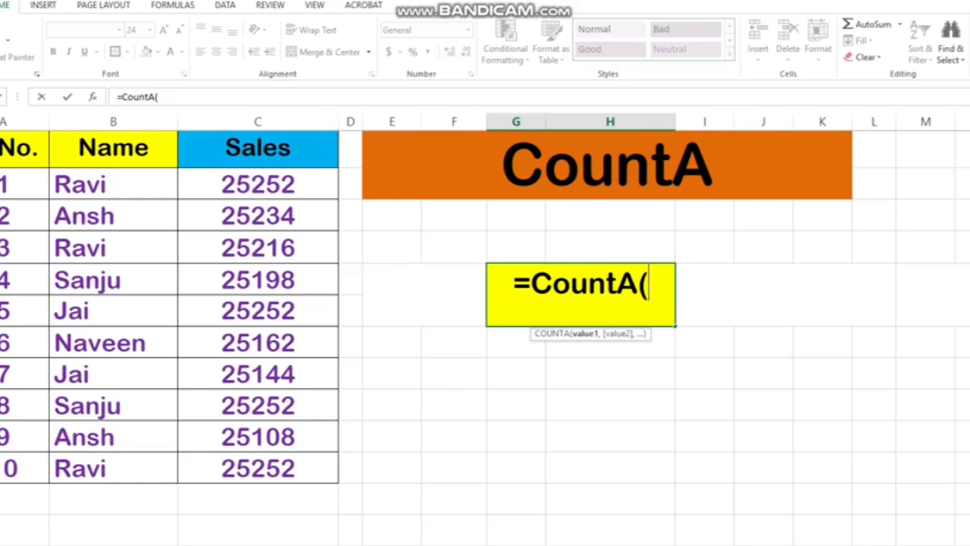
left_click_drag(258, 184, 258, 468)
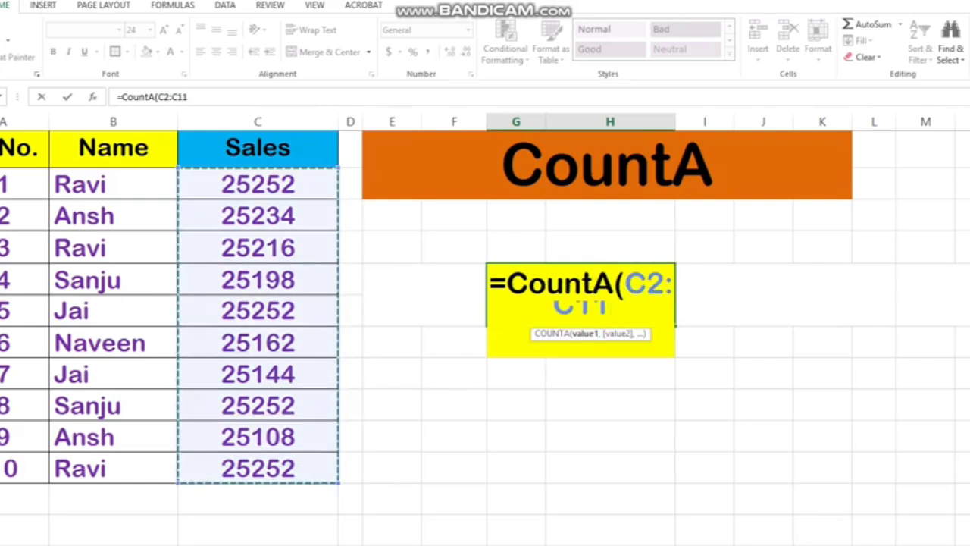
type(")")
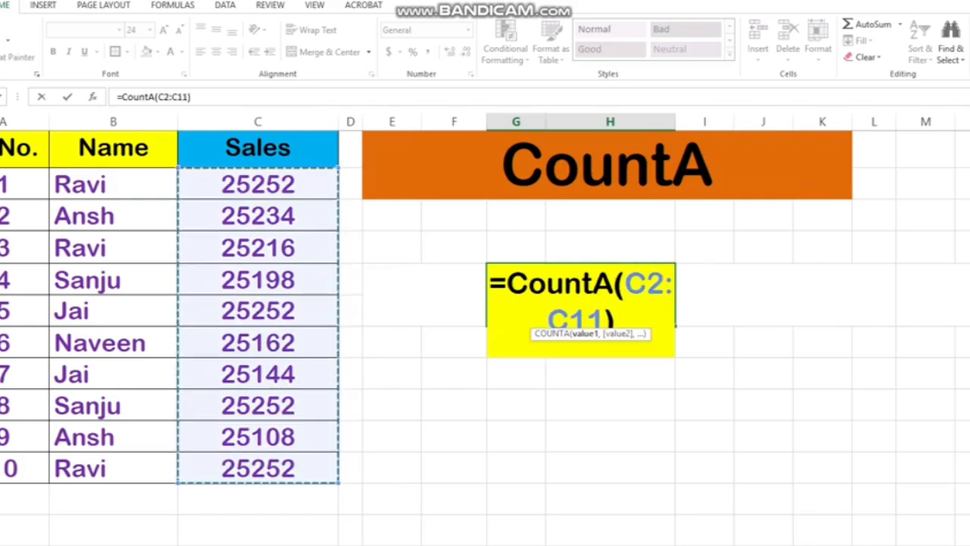
key("Return")
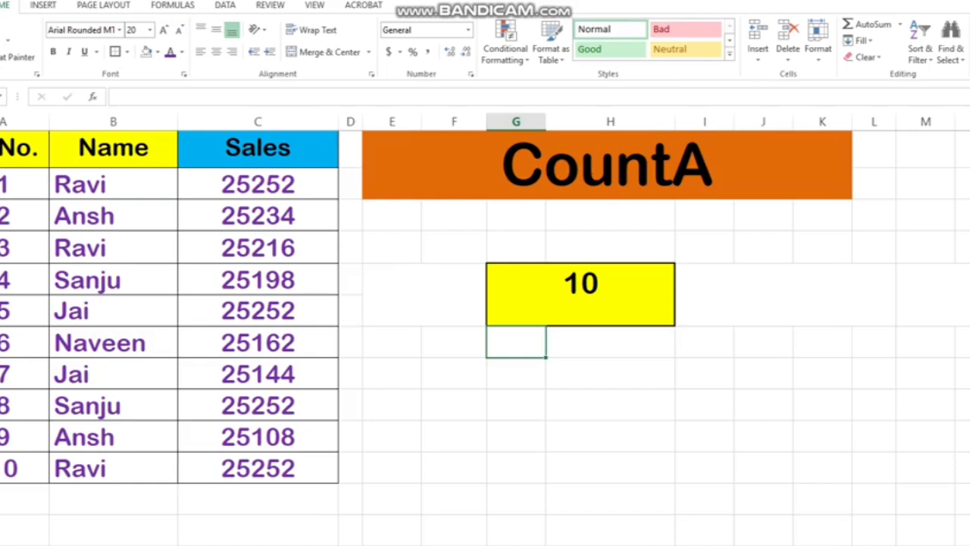
Replace the Sales values of records 5 and 6 with first names as text and check the result cell's formula
left_click(258, 311)
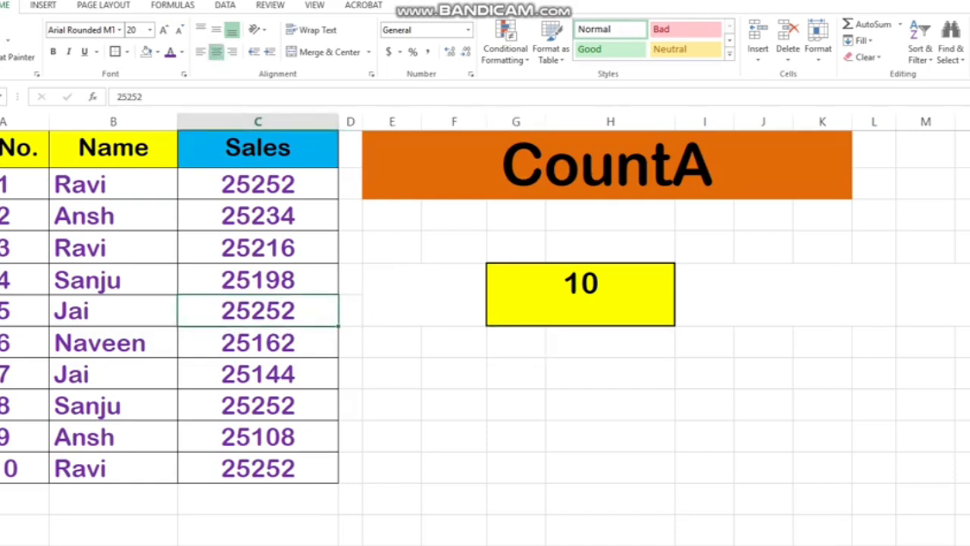
type("jai")
key("Return")
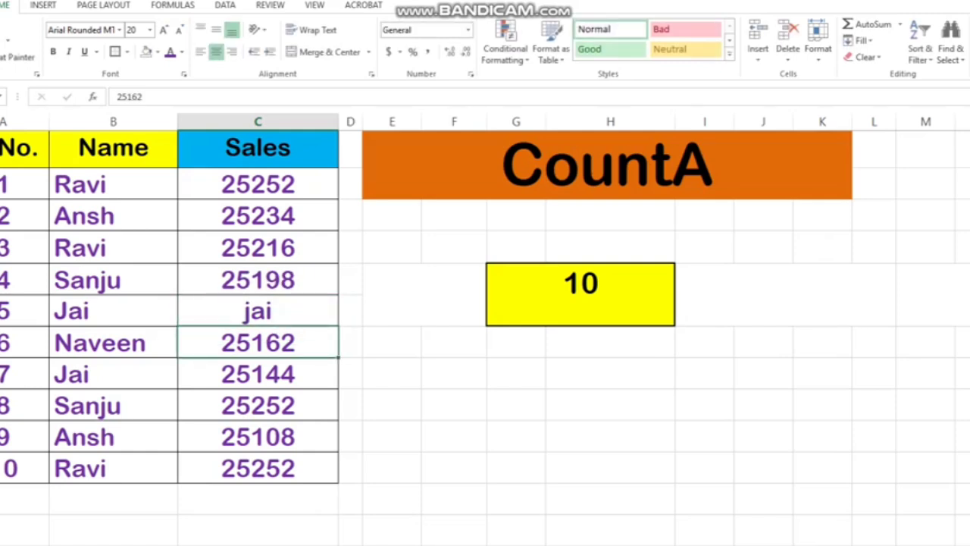
type("Suesh")
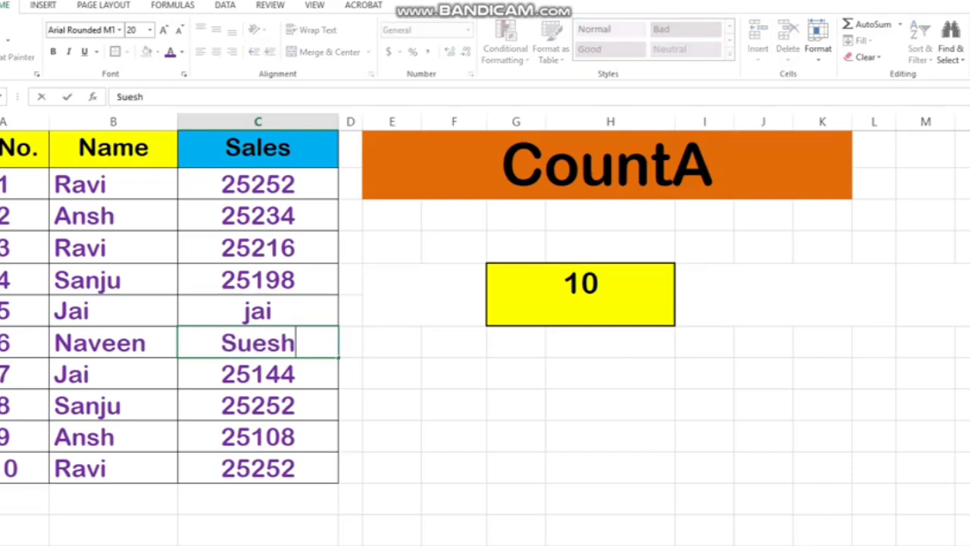
key("Return")
double_click(587, 285)
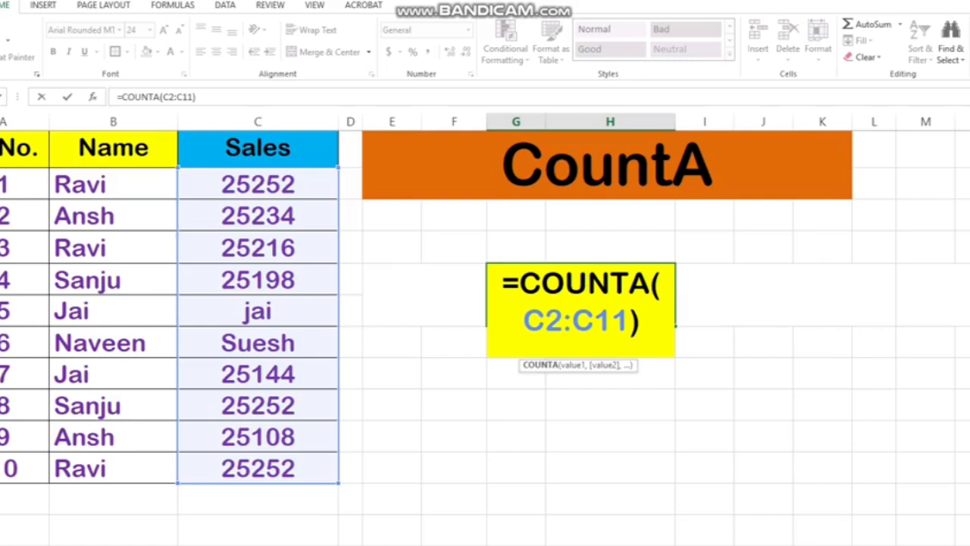
key("Escape")
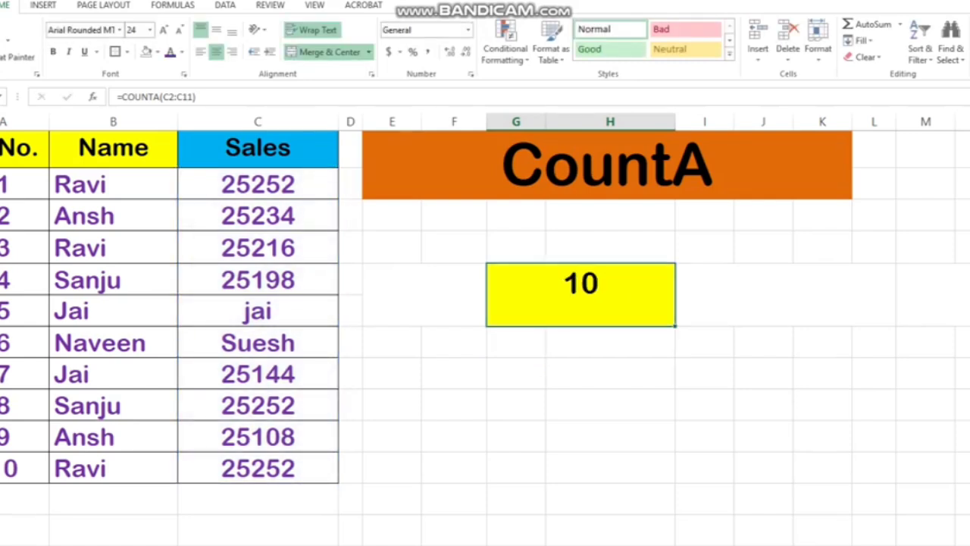
Undo the two text entries in the Sales column and the result formula's change to C2:C11
key("ctrl+z")
key("ctrl+z")
key("ctrl+z")
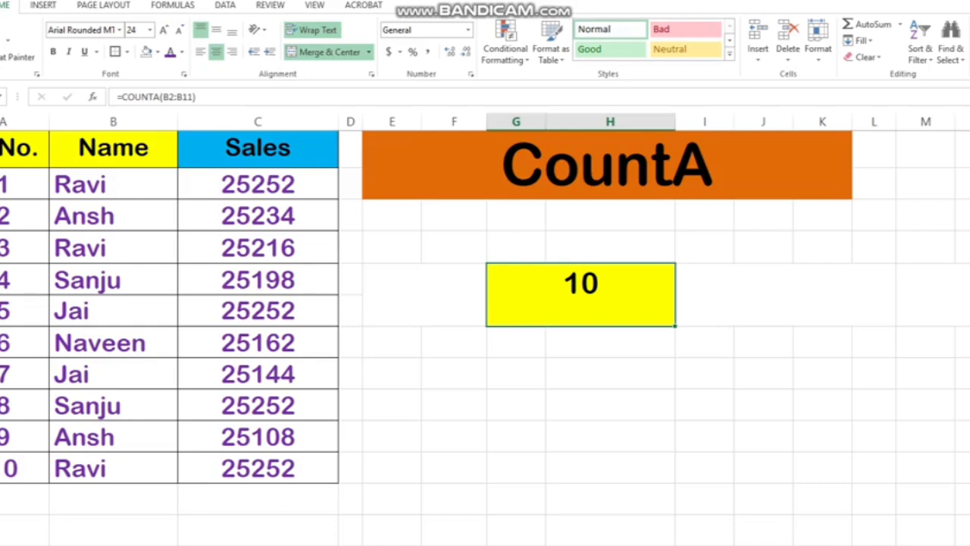
Check which range the yellow cell's COUNTA formula references, leaving the formula as it is
double_click(573, 312)
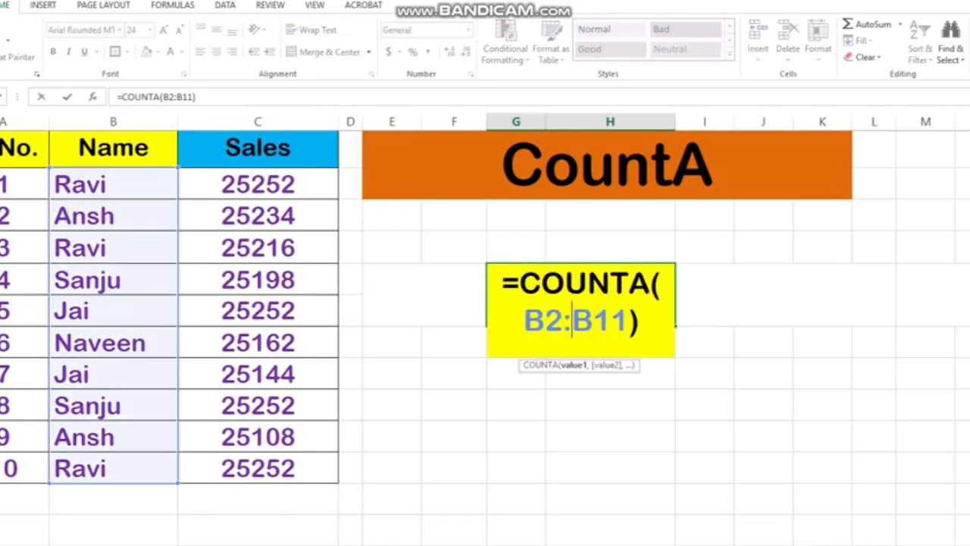
left_click(114, 281)
key("Escape")
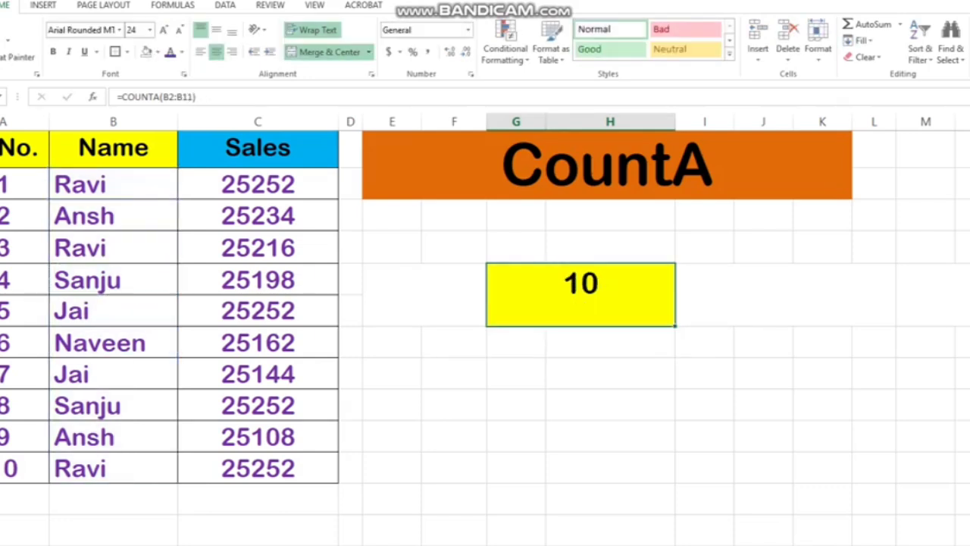
Replace the Name entry of record 4 with the number 444
left_click(76, 281)
double_click(57, 280)
type("444")
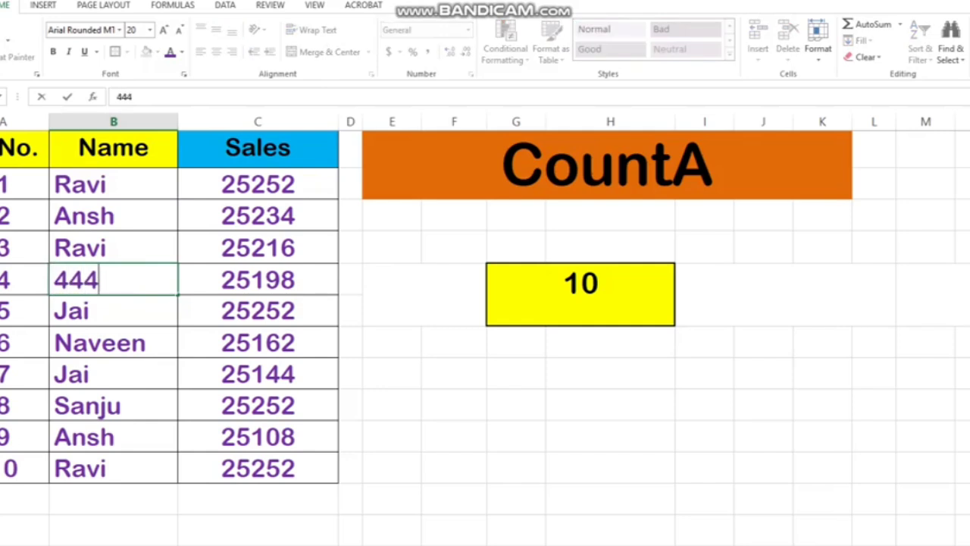
key("Return")
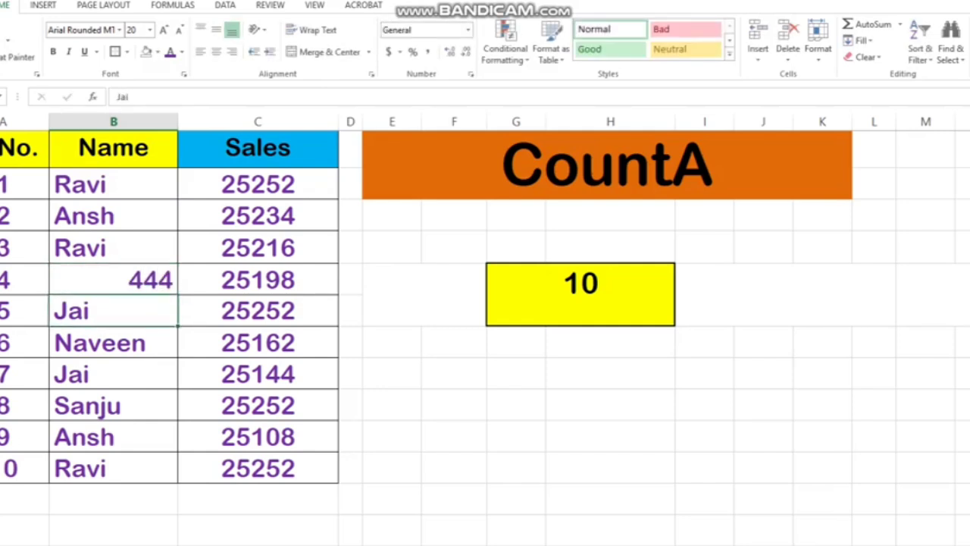
Check record 4's Name cell and replace the Name entry of record 5 with the number 111
double_click(91, 280)
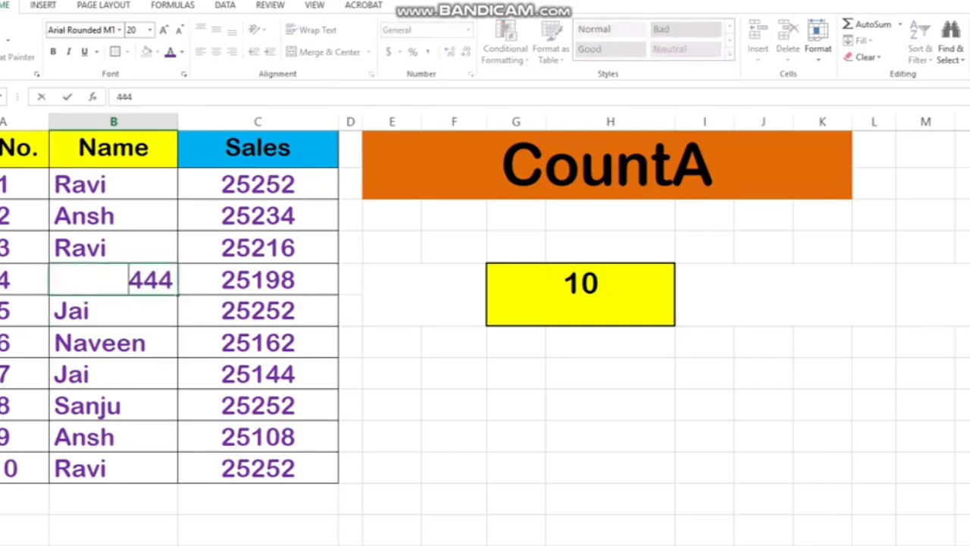
left_click(610, 437)
double_click(106, 280)
key("Return")
type("111")
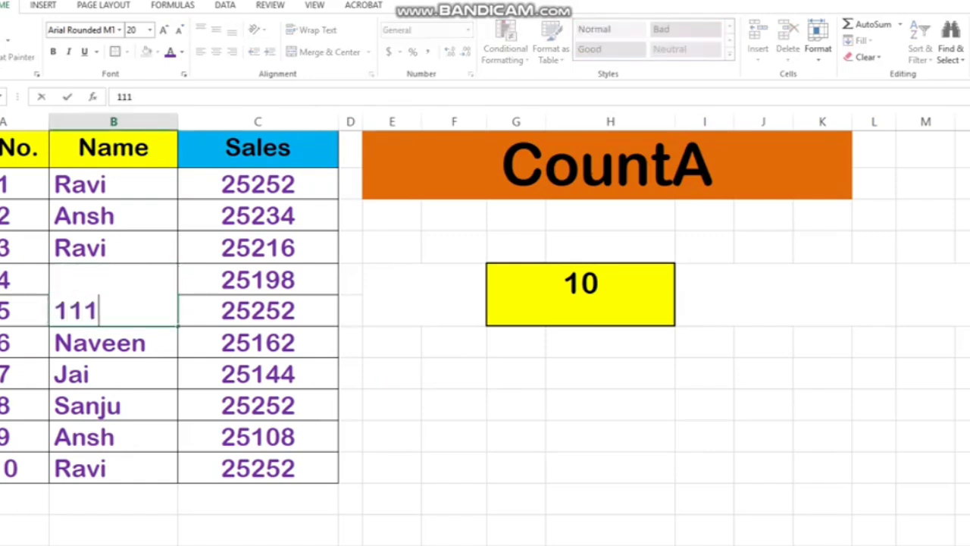
key("Return")
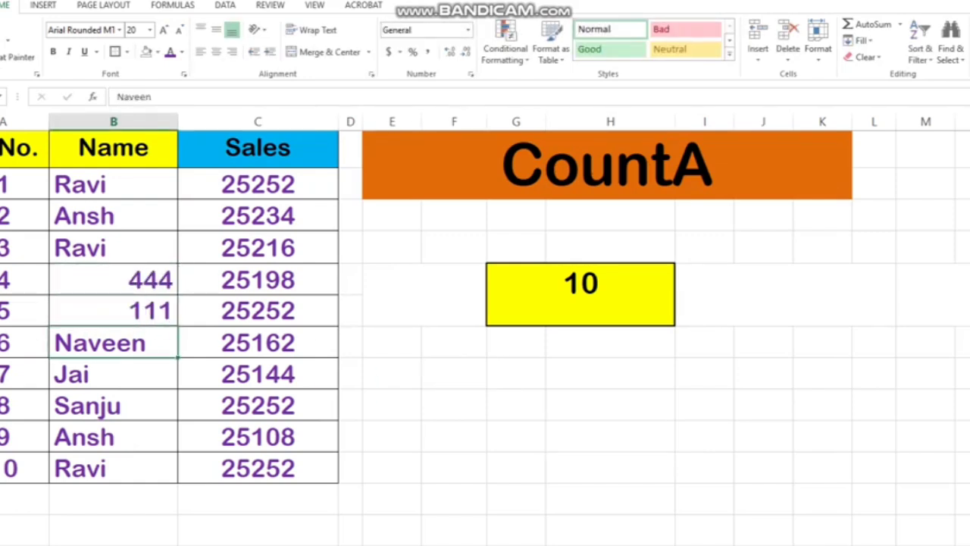
Examine the numeric entries in the Name cells of records 5 and 4 along with the yellow result cell
left_click(516, 499)
double_click(144, 310)
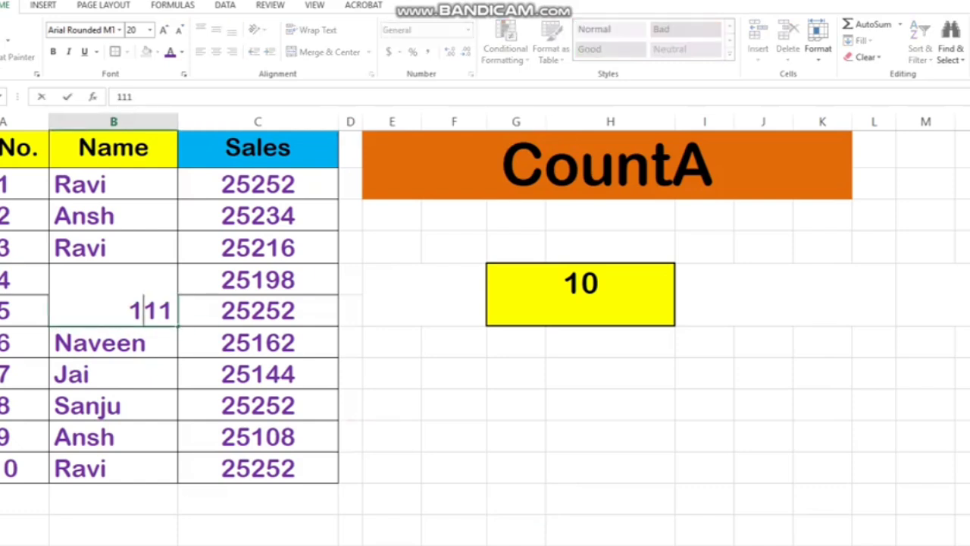
left_click(454, 404)
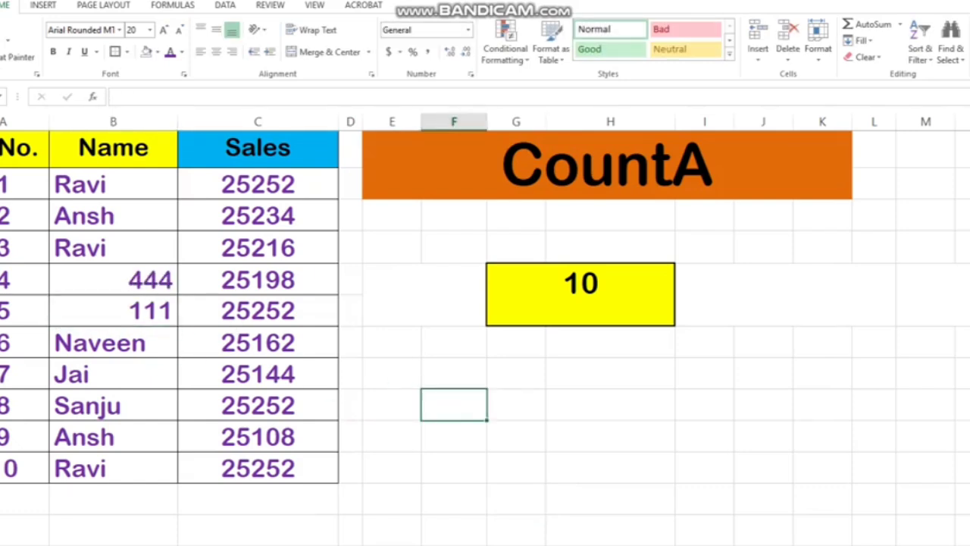
left_click(581, 294)
double_click(120, 281)
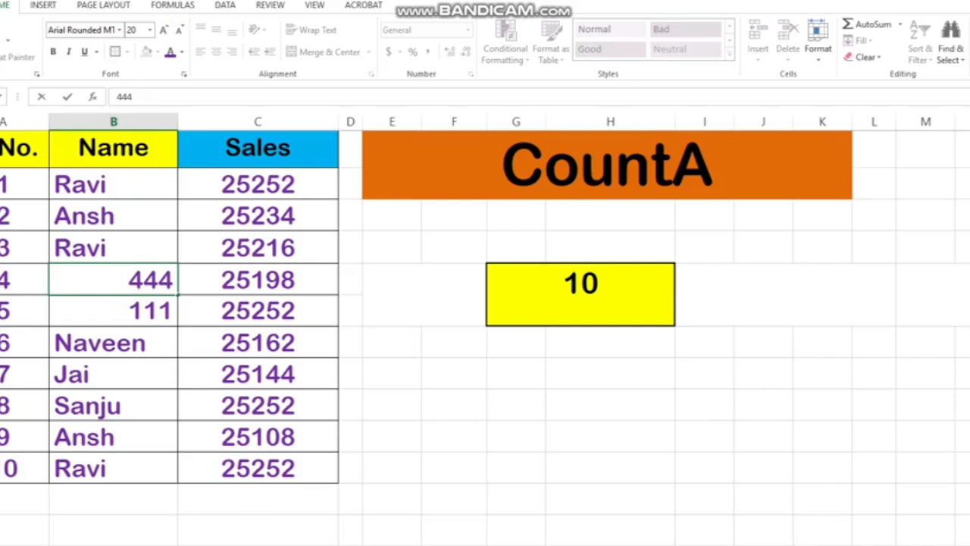
Prefix the 444 in record 4's Name cell with a comma, and clear the Name cells of records 4 and 5
type(",")
left_click(611, 405)
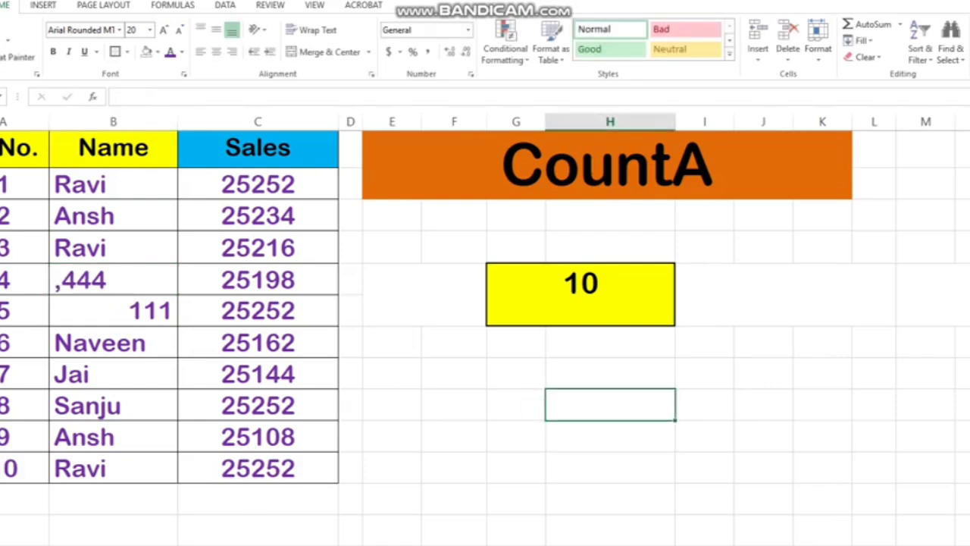
left_click(114, 279)
key("Delete")
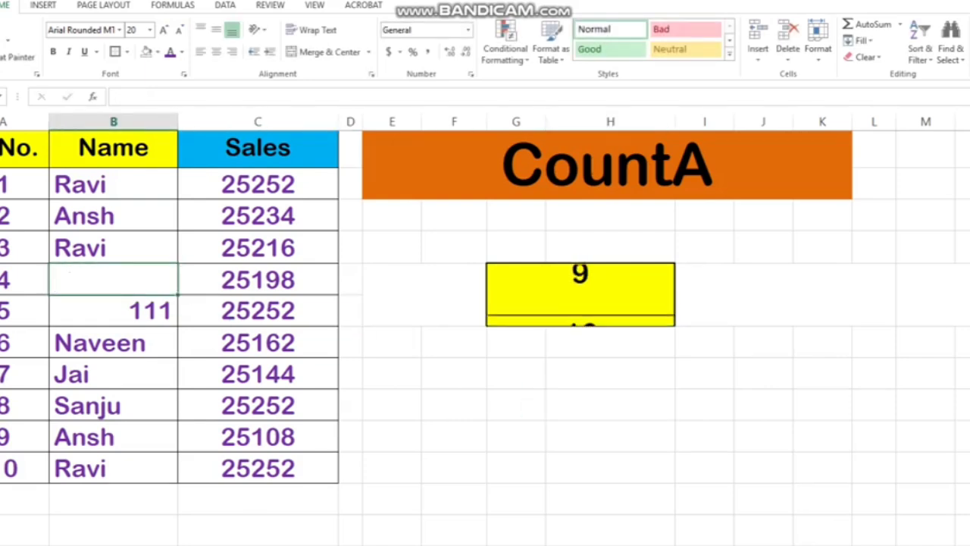
left_click(114, 311)
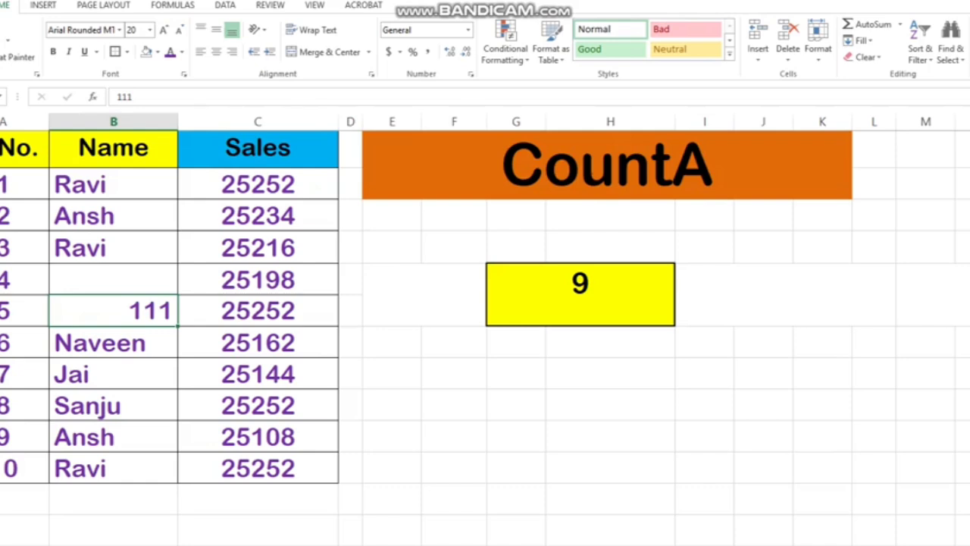
key("Delete")
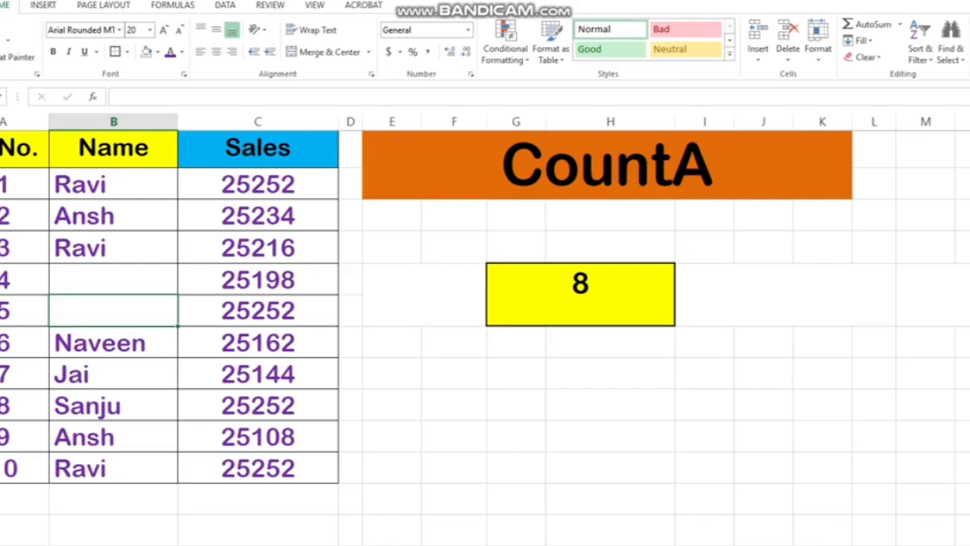
Change the orange heading's text to Countblank
left_click(580, 294)
double_click(720, 166)
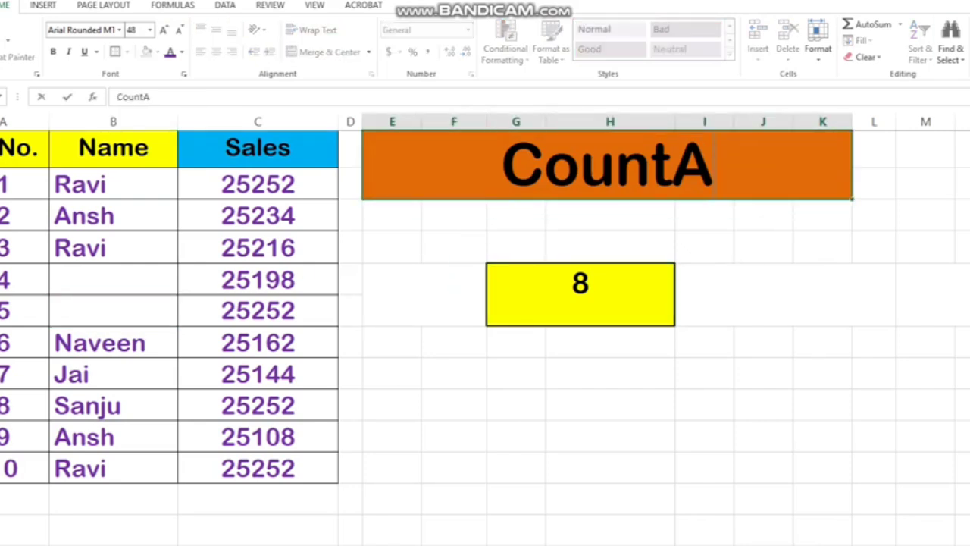
left_click_drag(715, 168, 674, 169)
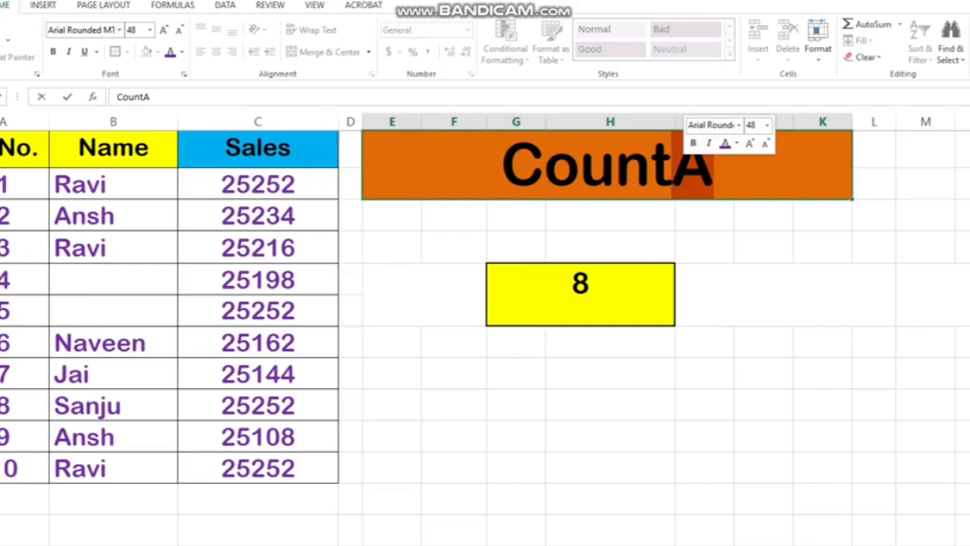
type("blan")
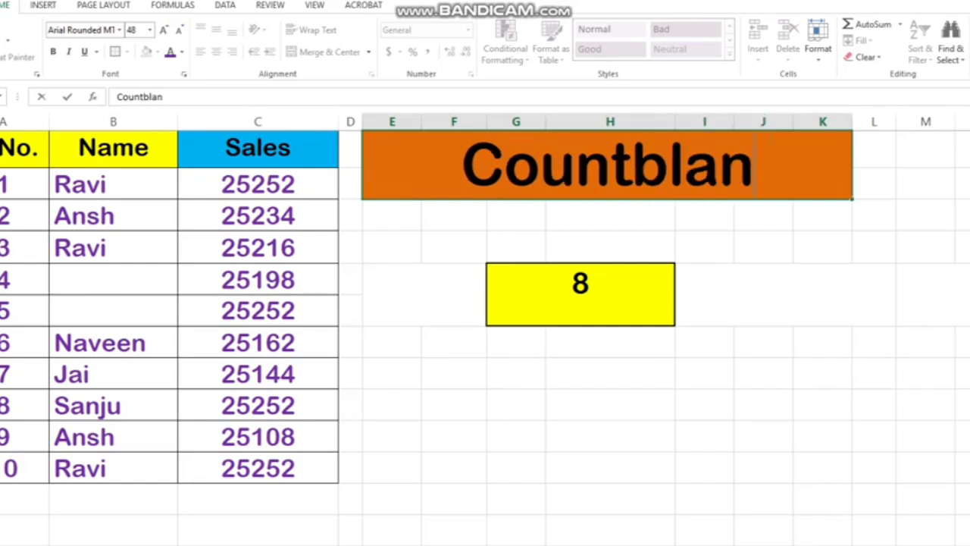
type("c")
key("BackSpace")
type("k")
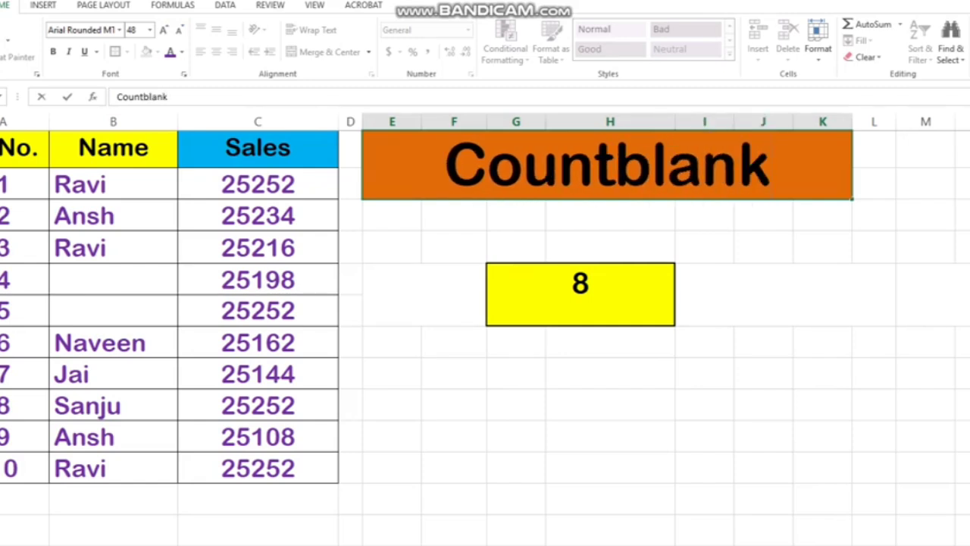
key("Return")
Replace the yellow cell's formula with =COUNTBLANK(B2:B11), covering the Name entries of all ten records
left_click(580, 295)
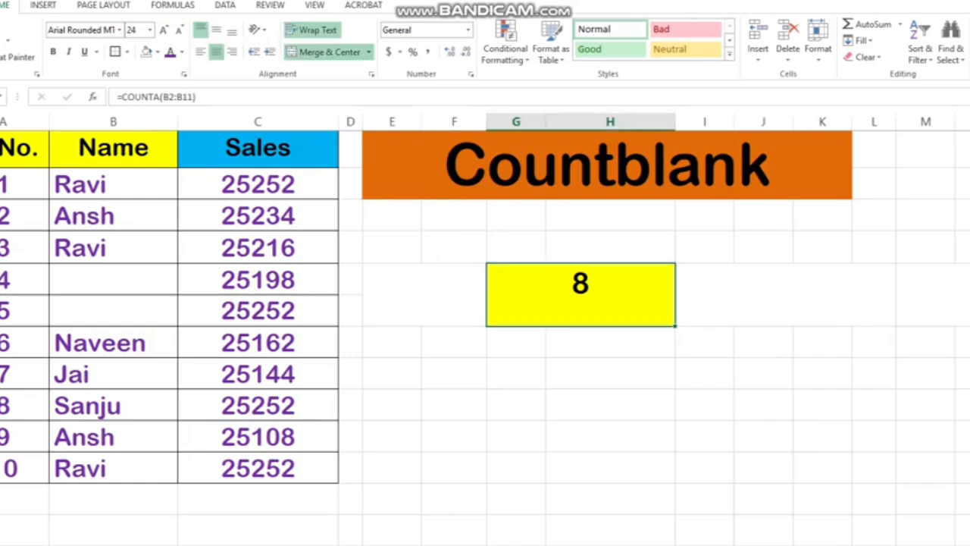
type("=")
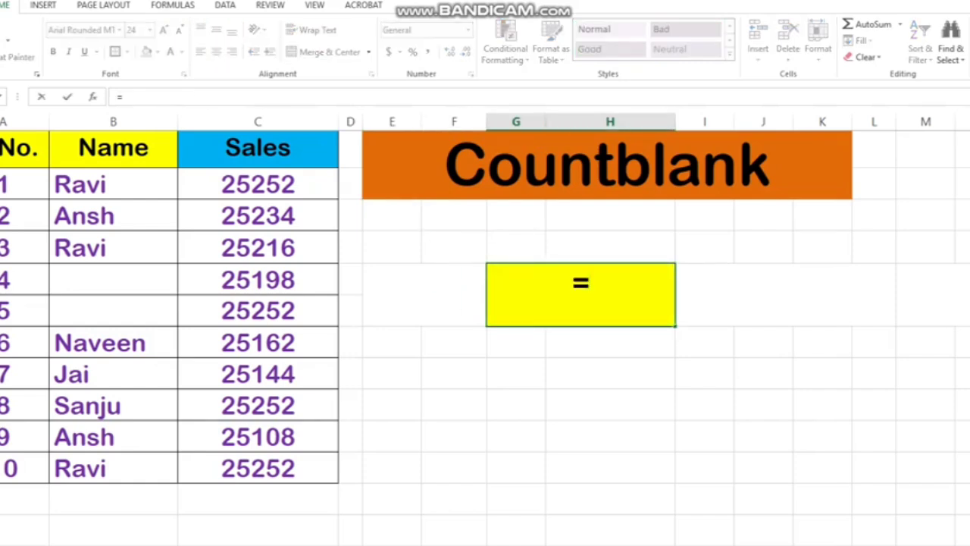
type("coun")
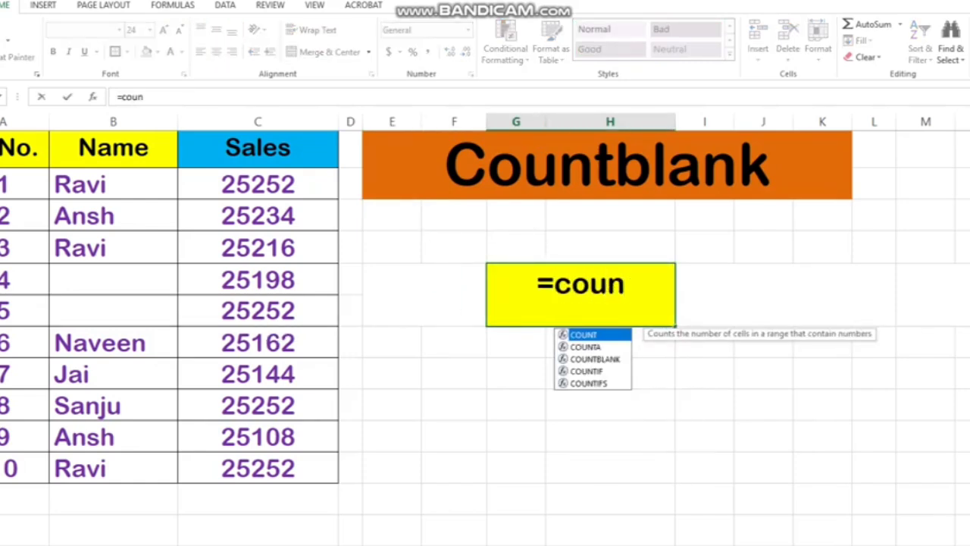
type("t")
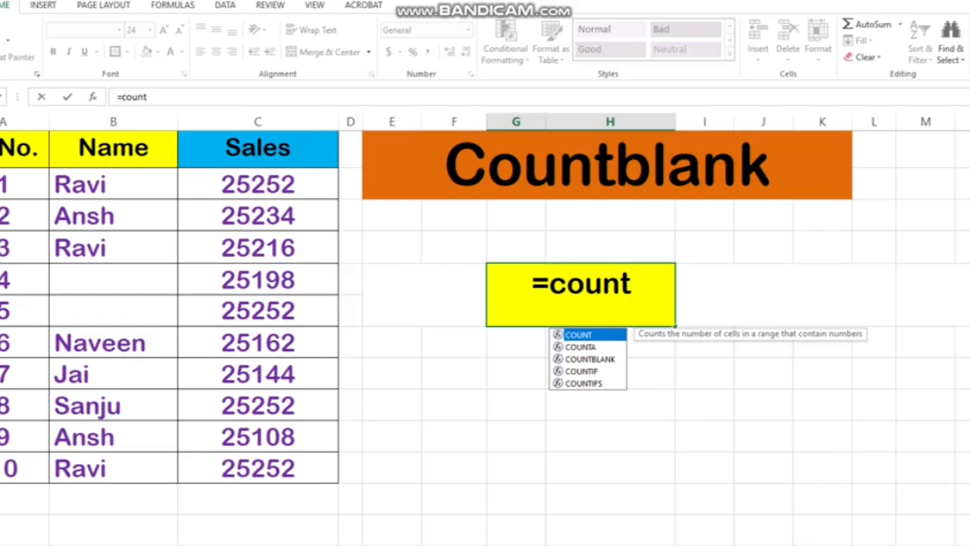
key("Down")
key("Down")
key("Tab")
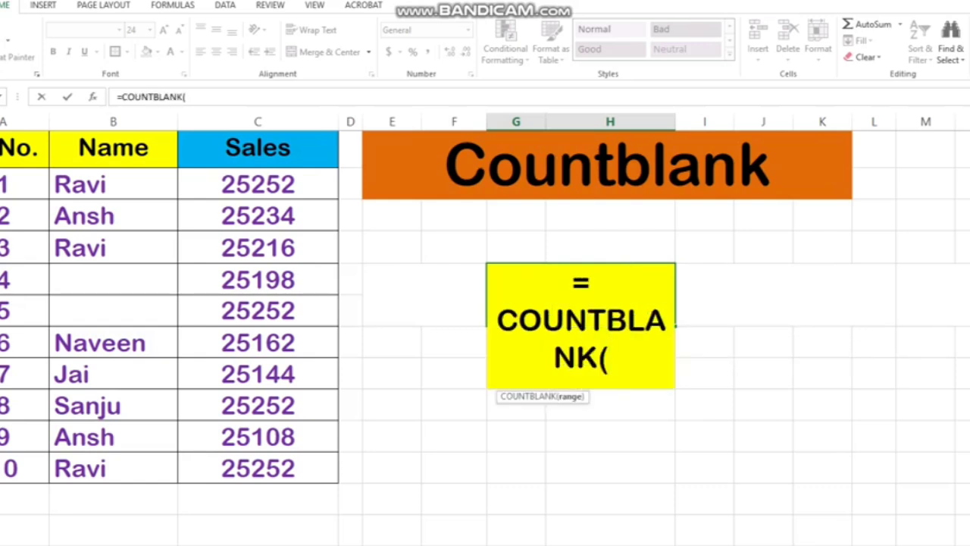
left_click_drag(114, 184, 152, 469)
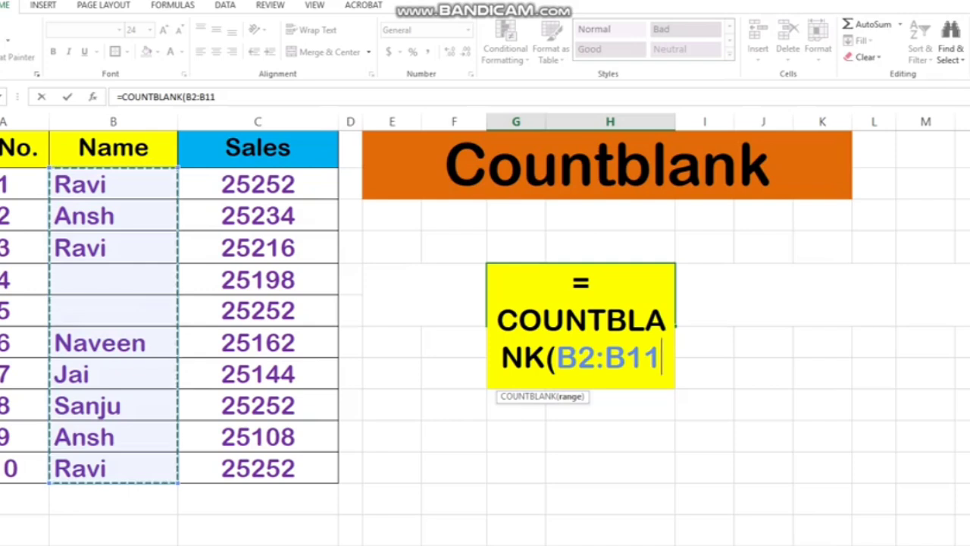
type(")")
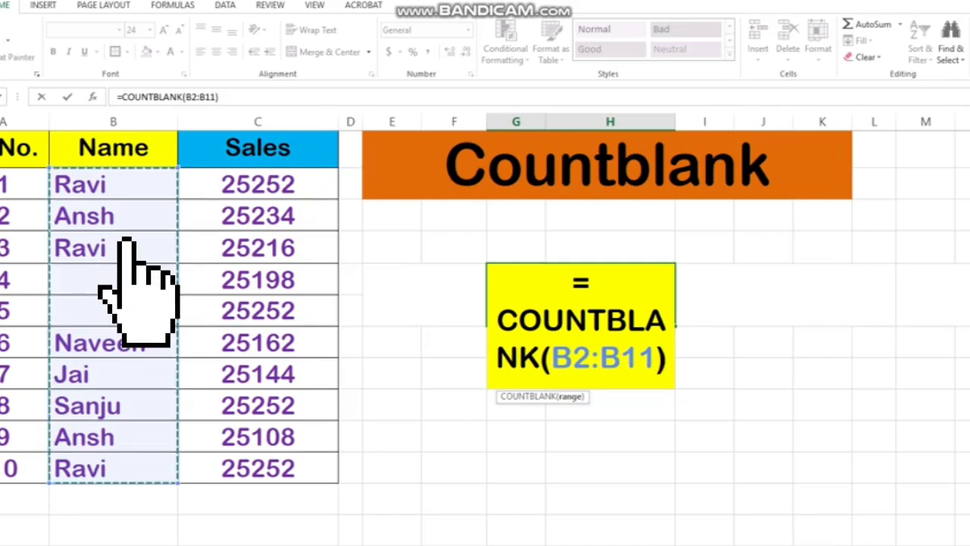
key("Return")
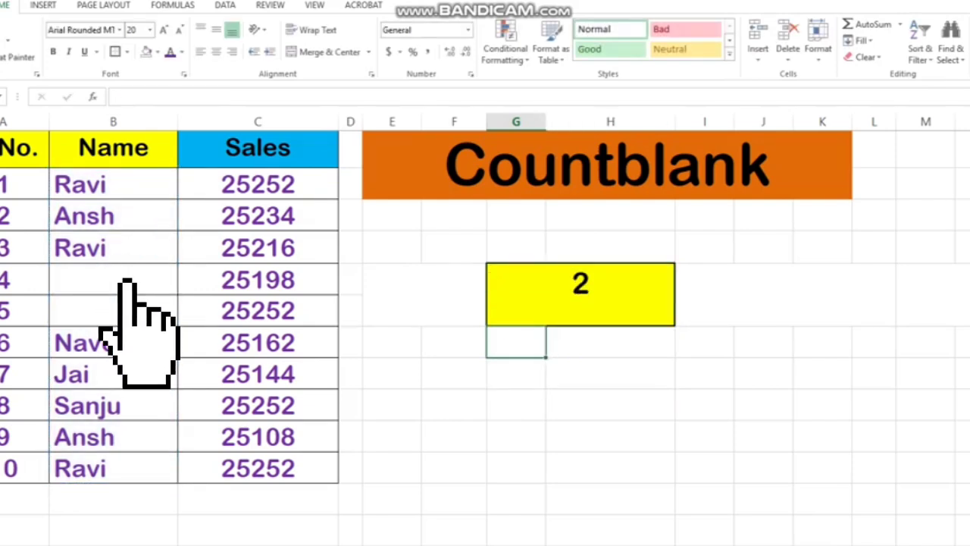
Clear the Name cells of records 6 and 7 to add more blanks to the counted range
left_click(121, 288)
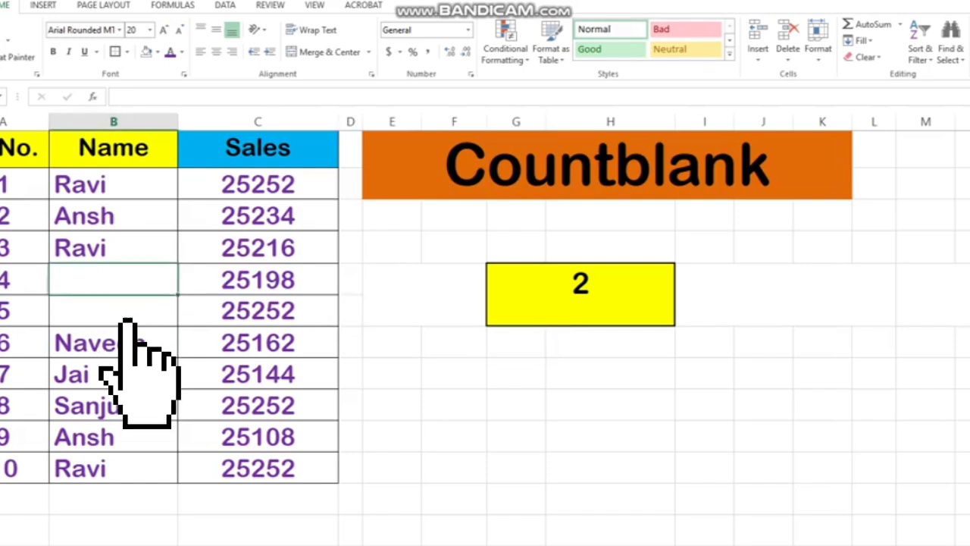
left_click(128, 341)
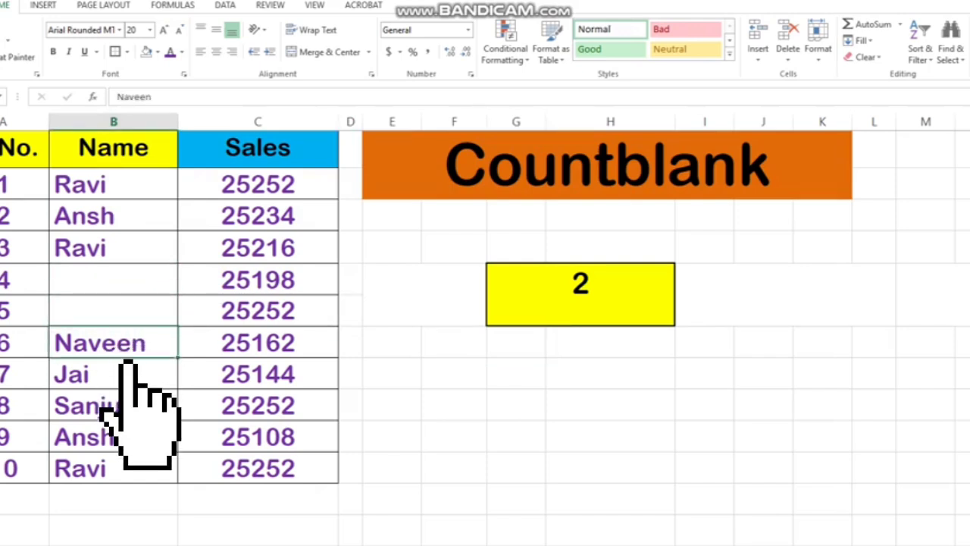
key("Delete")
left_click(126, 379)
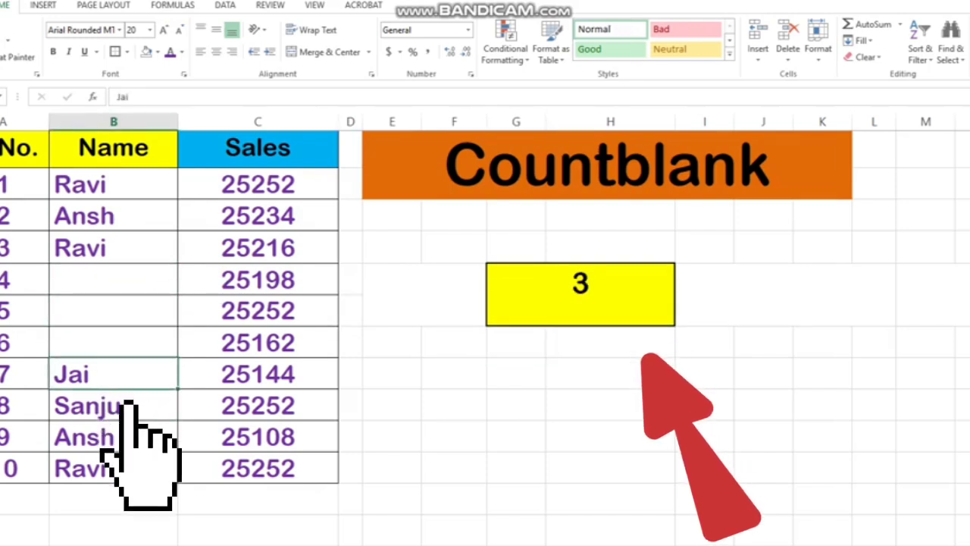
key("Delete")
Clear the Name cell of record 2 to test the blank count further
key("Down")
key("Up")
key("Up")
key("Up")
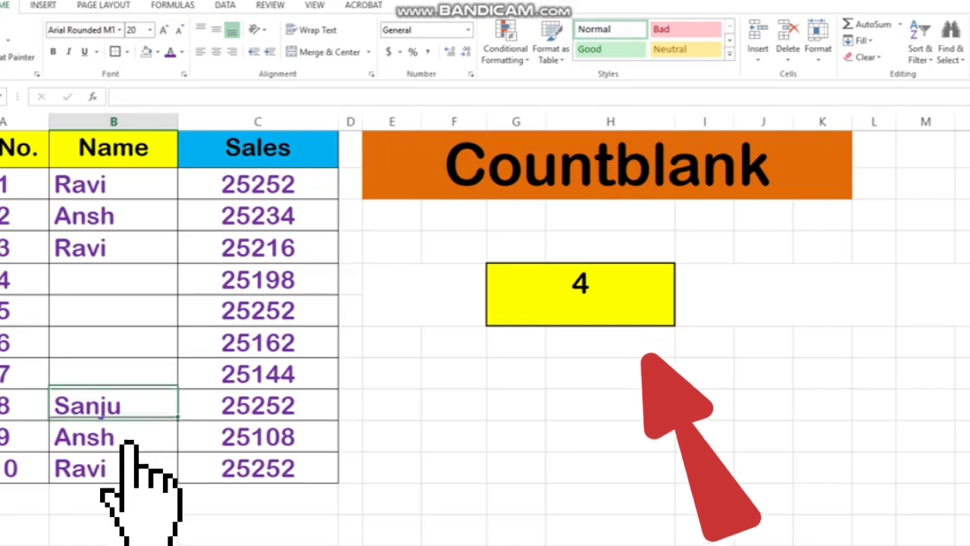
key("Up")
key("Up")
key("Up")
key("Delete")
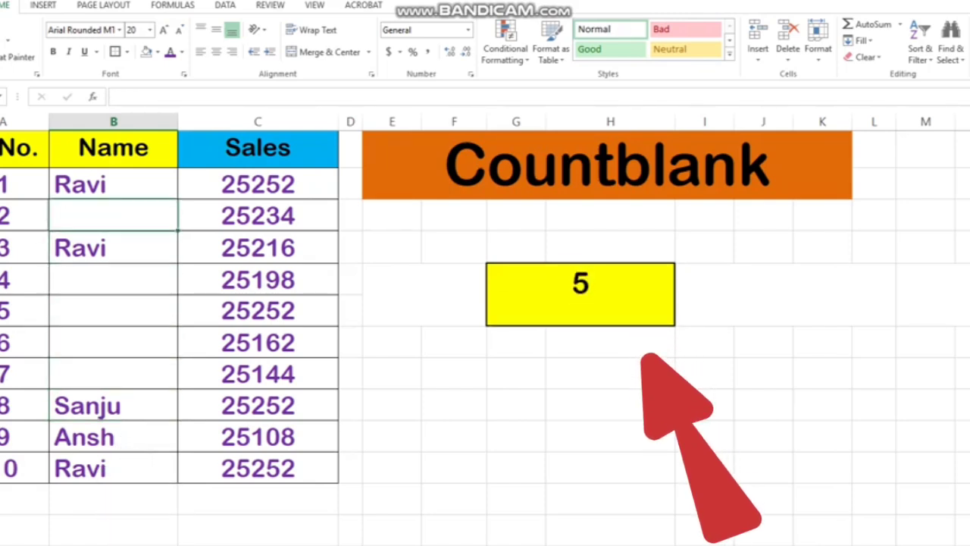
Undo the clearing of the Name cells of records 2, 7 and 6 and the entry of the COUNTBLANK formula
key("ctrl+z")
key("ctrl+z")
key("ctrl+z")
key("ctrl+z")
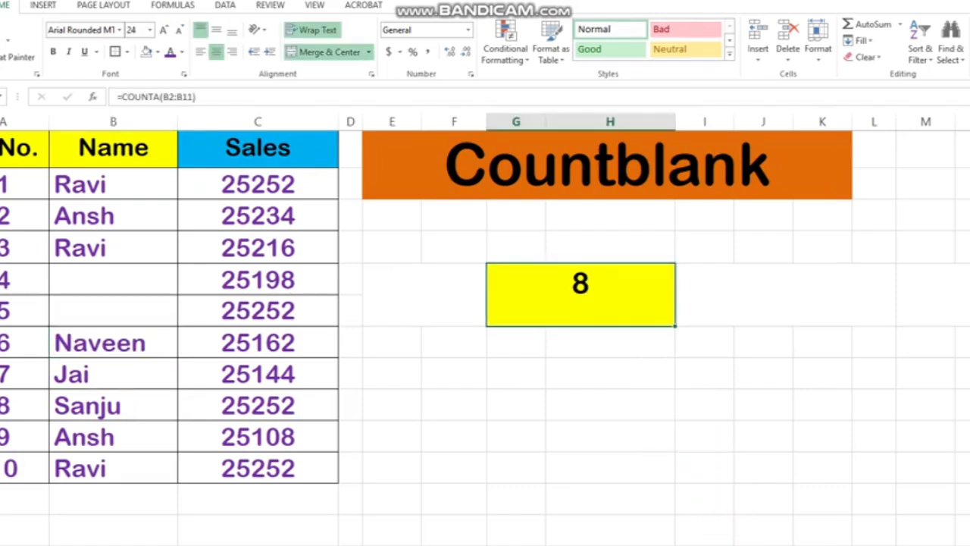
Check the empty Name cell of record 5 against the result in the yellow cell
left_click(610, 404)
left_click(113, 310)
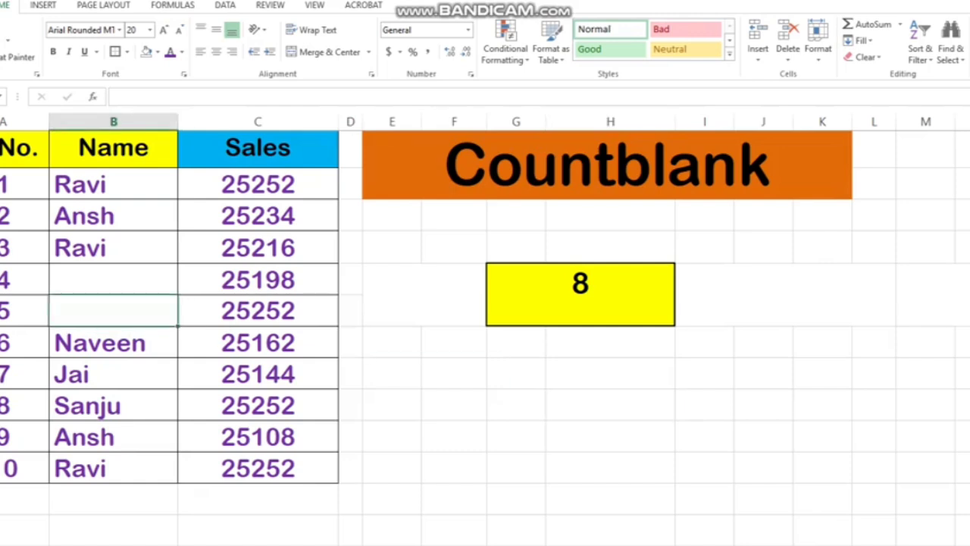
left_click(704, 373)
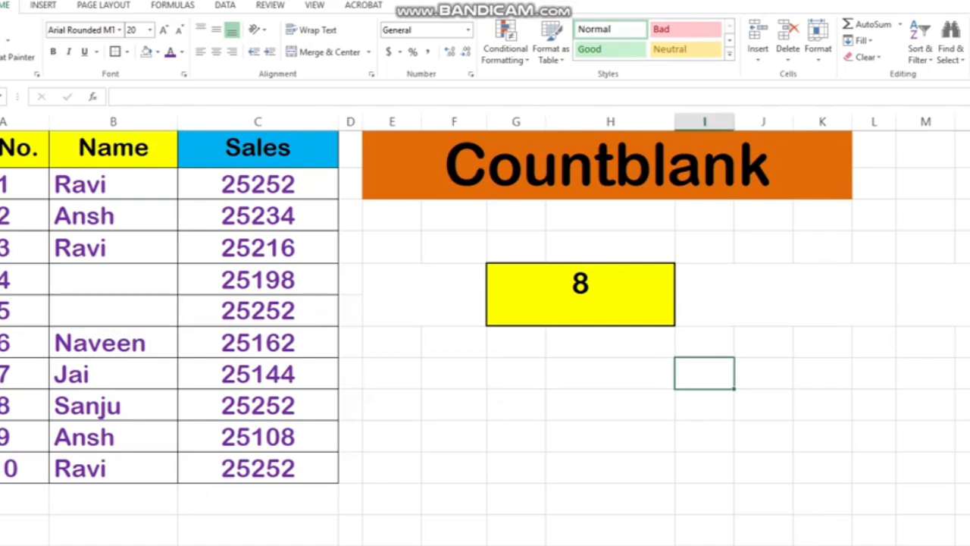
Undo the heading's change to Countblank and redo it
left_click(580, 295)
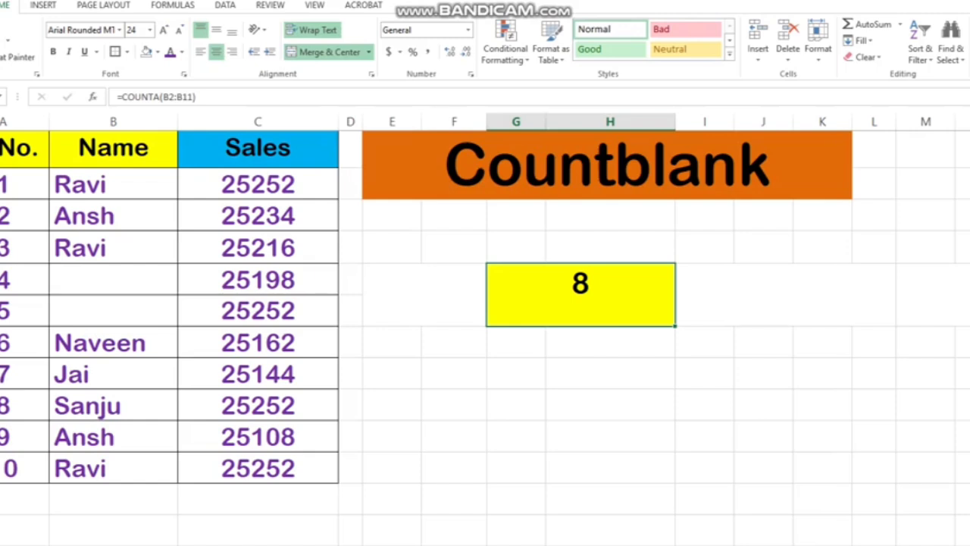
key("ctrl+z")
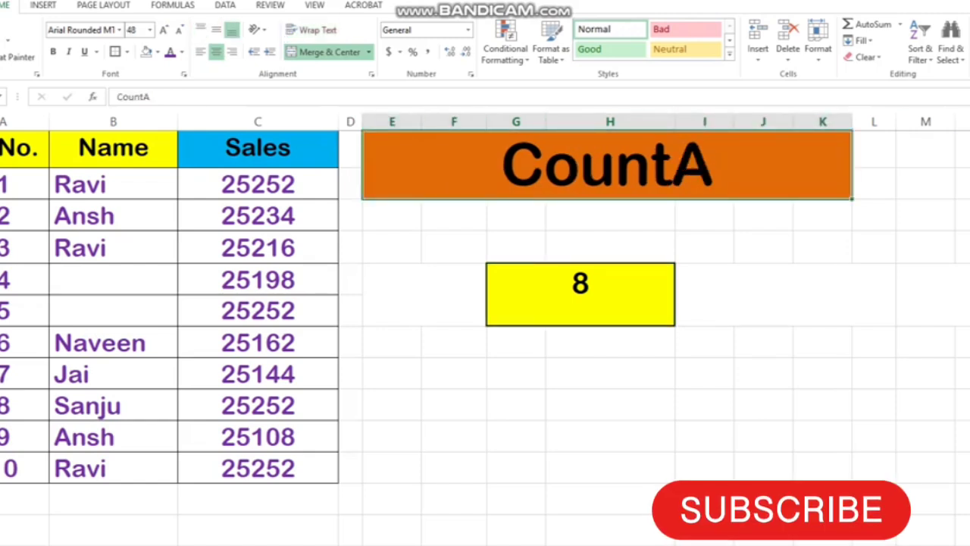
key("ctrl+y")
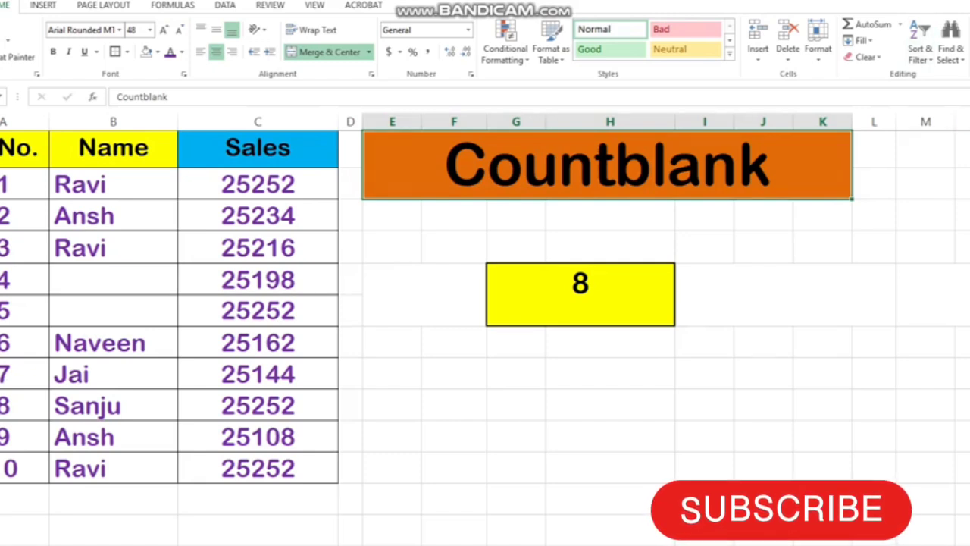
Begin a new counting formula in the yellow cell with =count
left_click(580, 295)
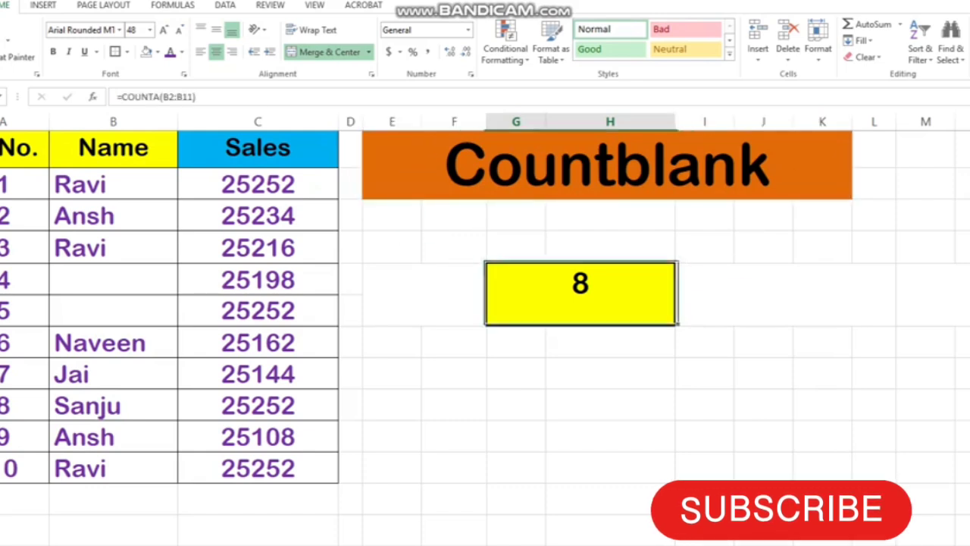
type("=")
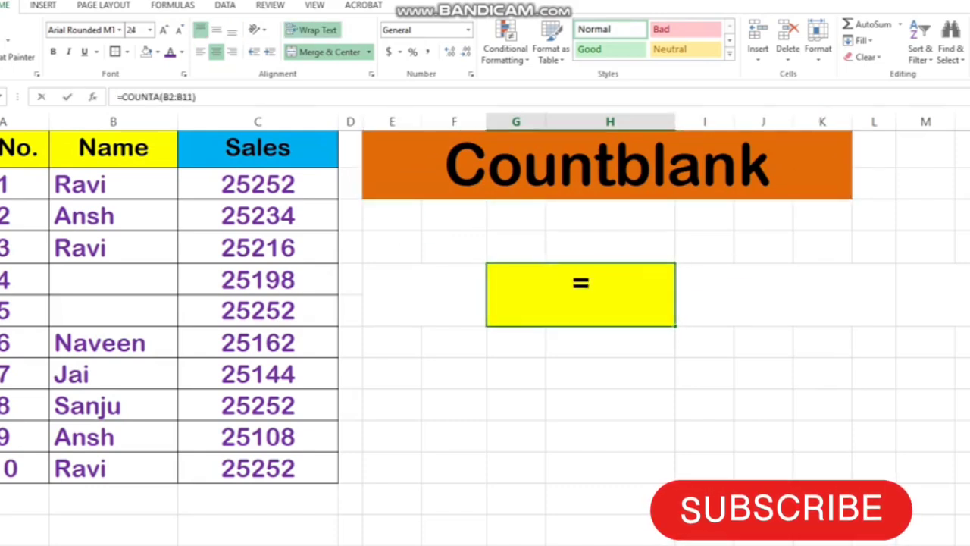
type("count")
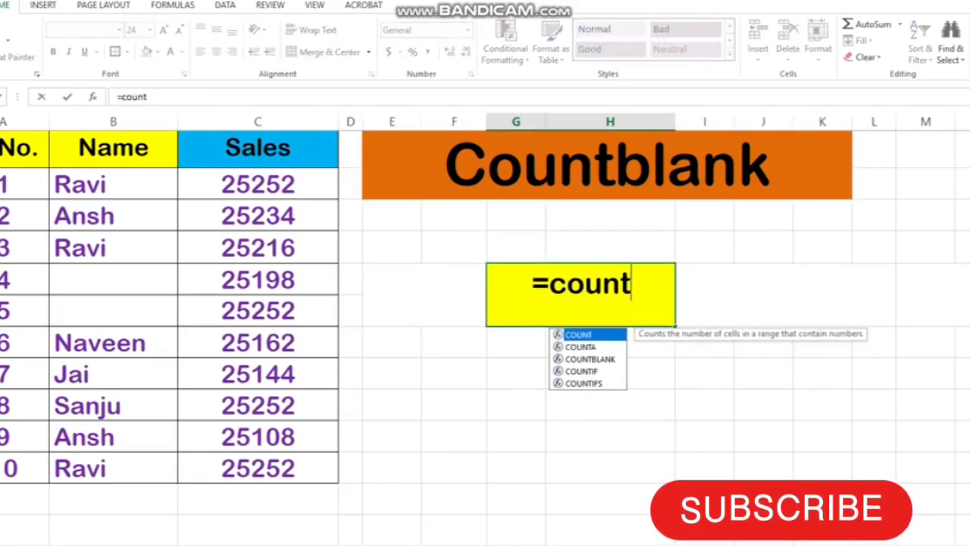